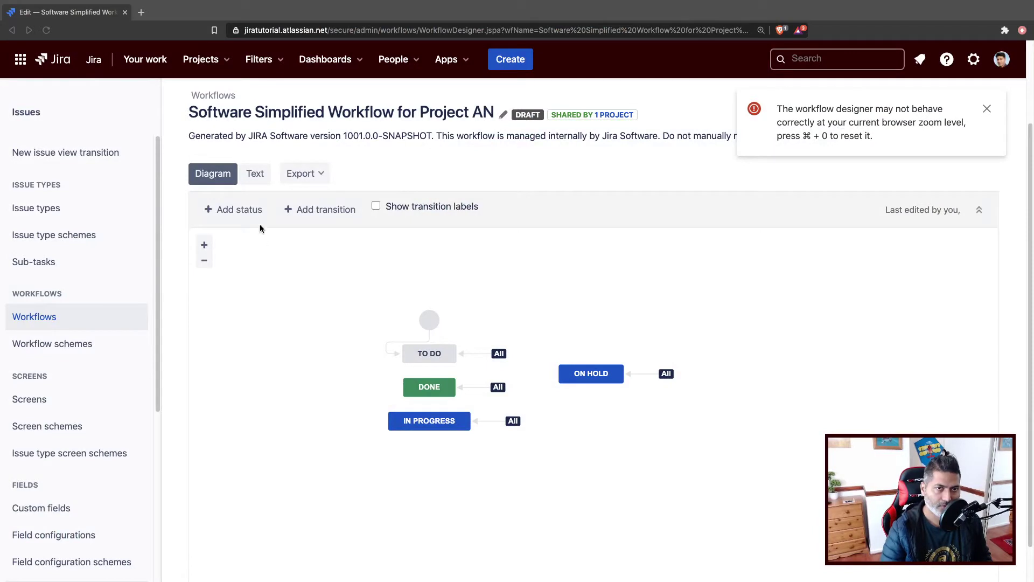
Open the post functions of the global transition leading to the On Hold status.
click(205, 245)
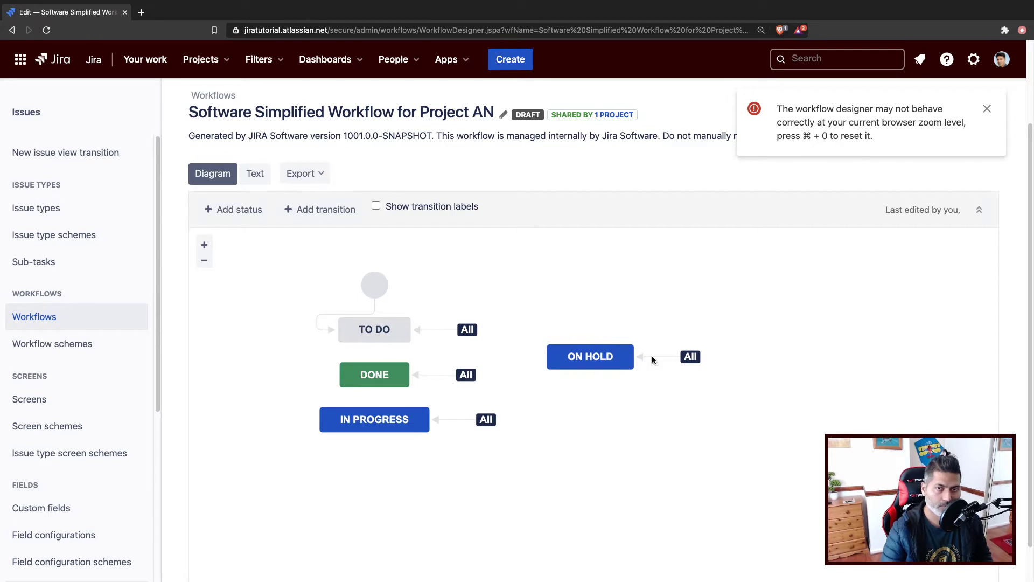
click(651, 356)
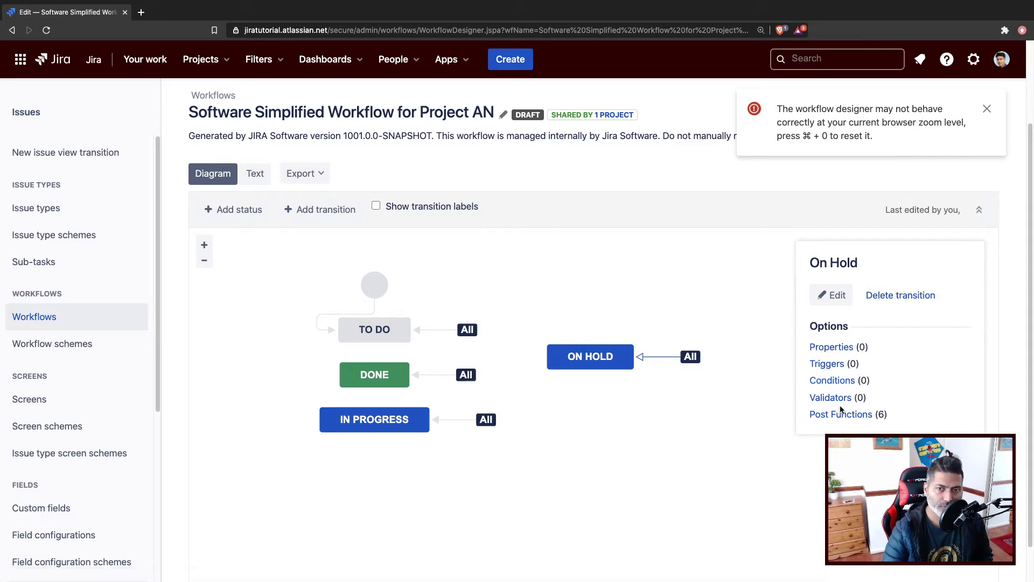
click(838, 419)
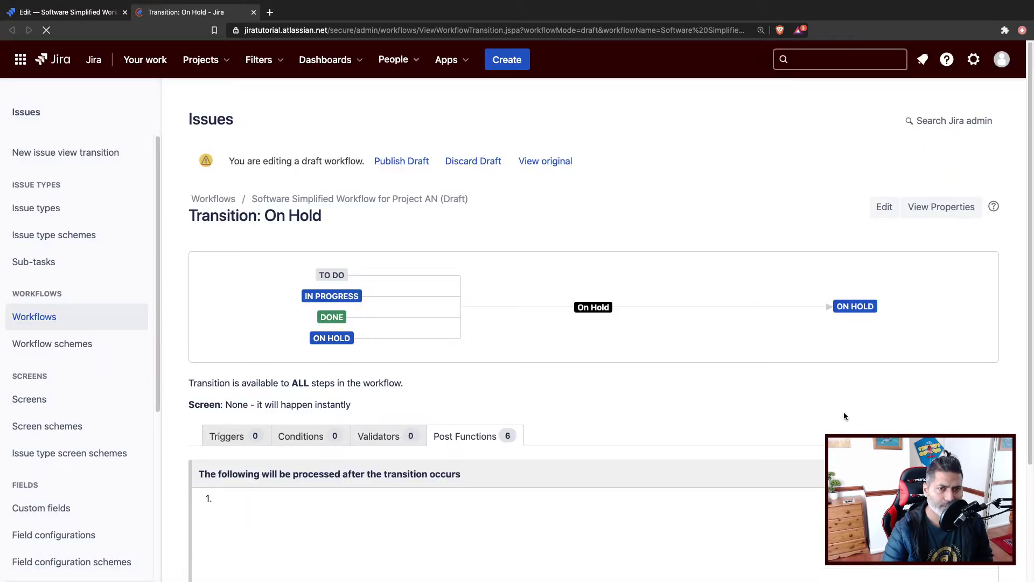
Add a ScriptRunner Post-Function to the On Hold transition and choose the Transition parent issue script.
scroll(641, 338, down, 1)
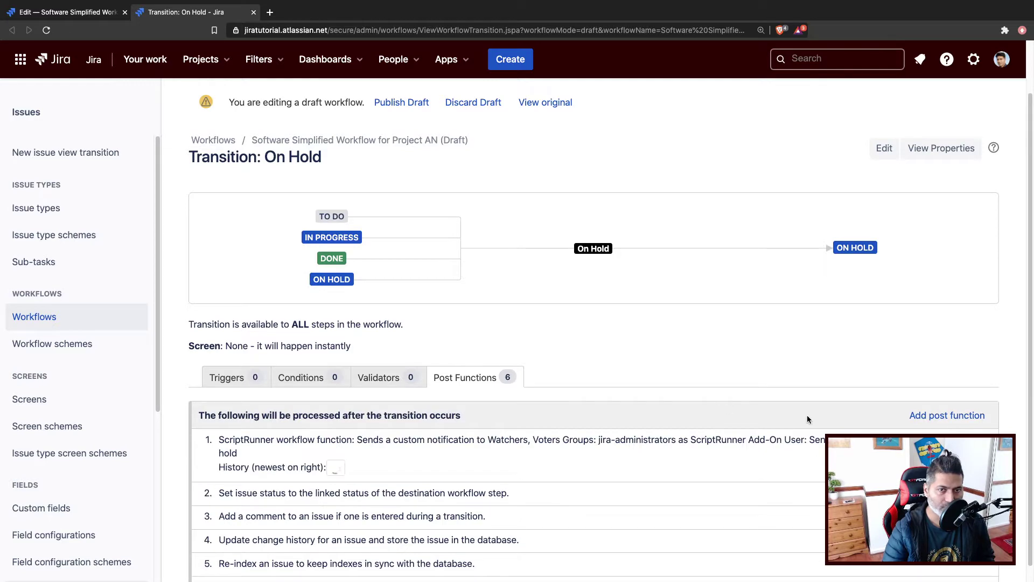
scroll(732, 413, down, 1)
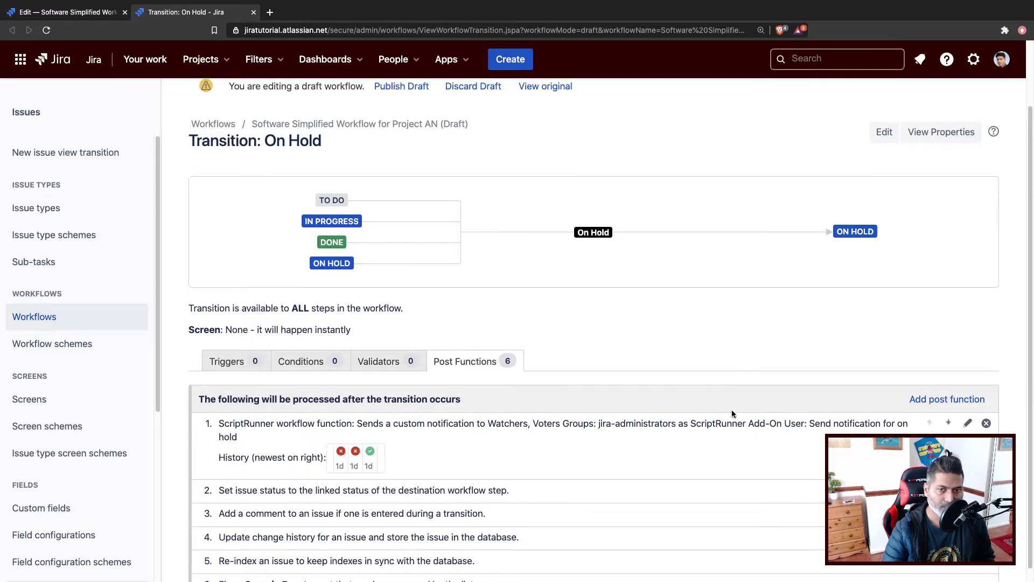
click(959, 407)
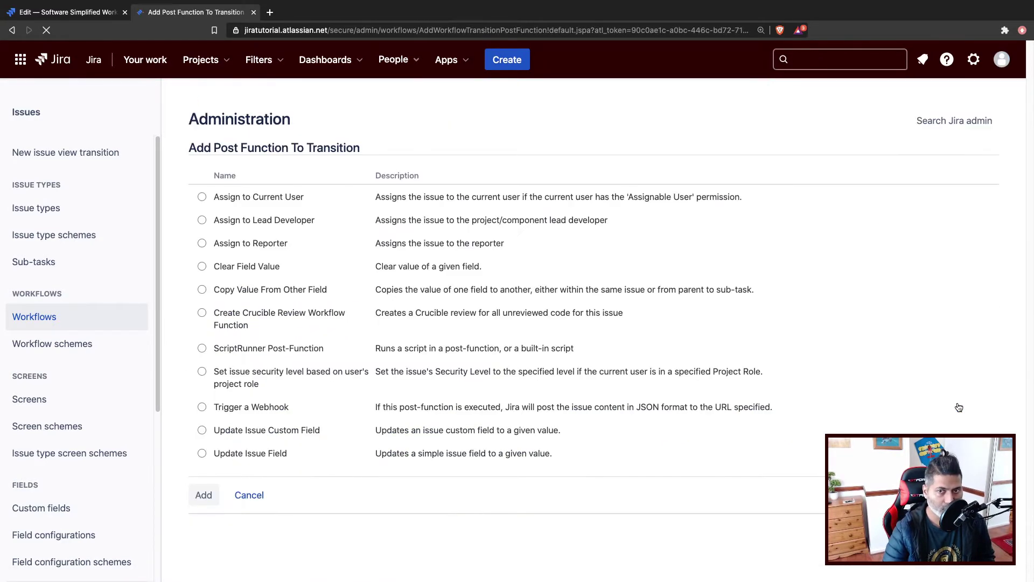
click(202, 349)
click(203, 497)
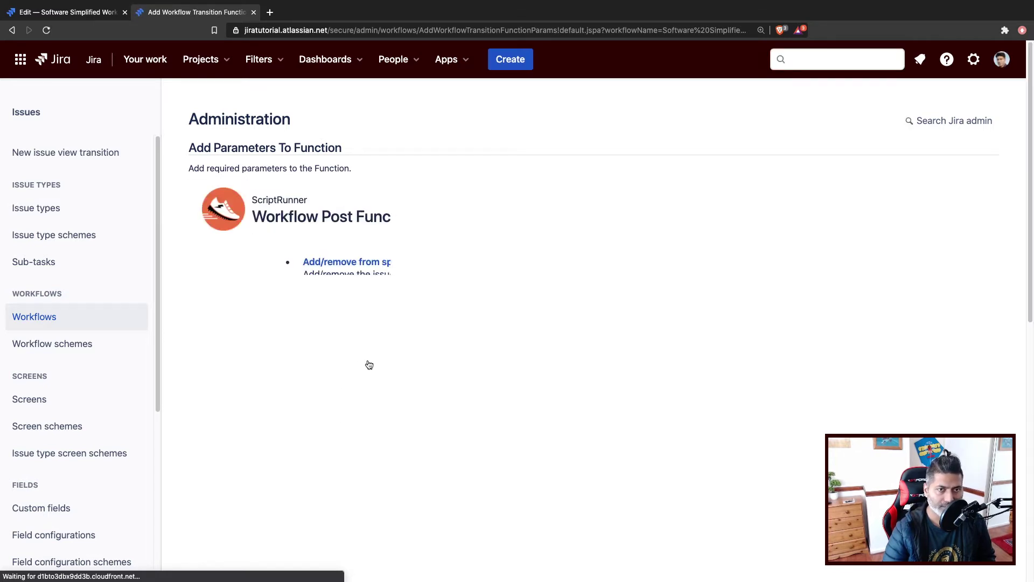
scroll(388, 361, down, 3)
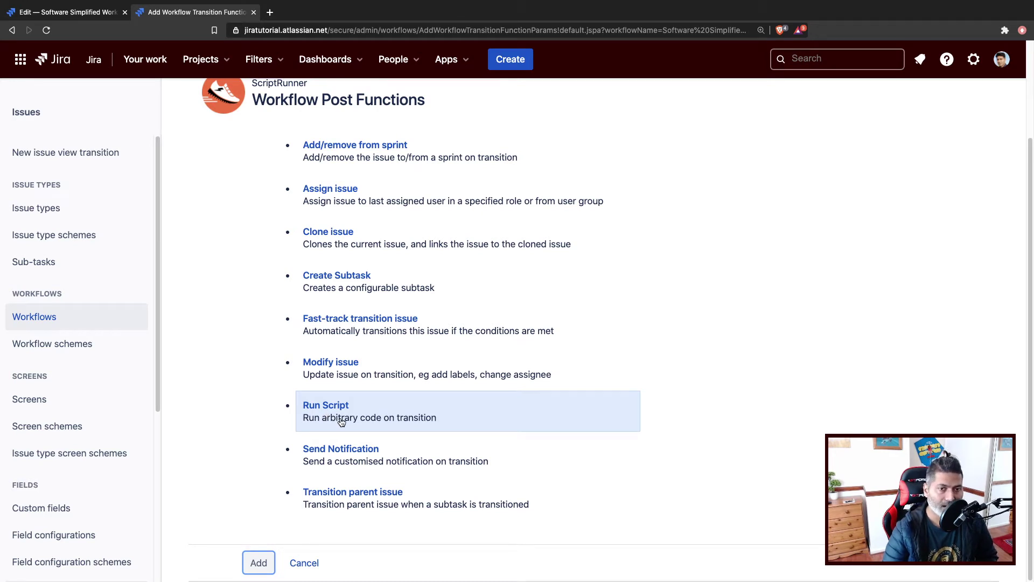
click(357, 499)
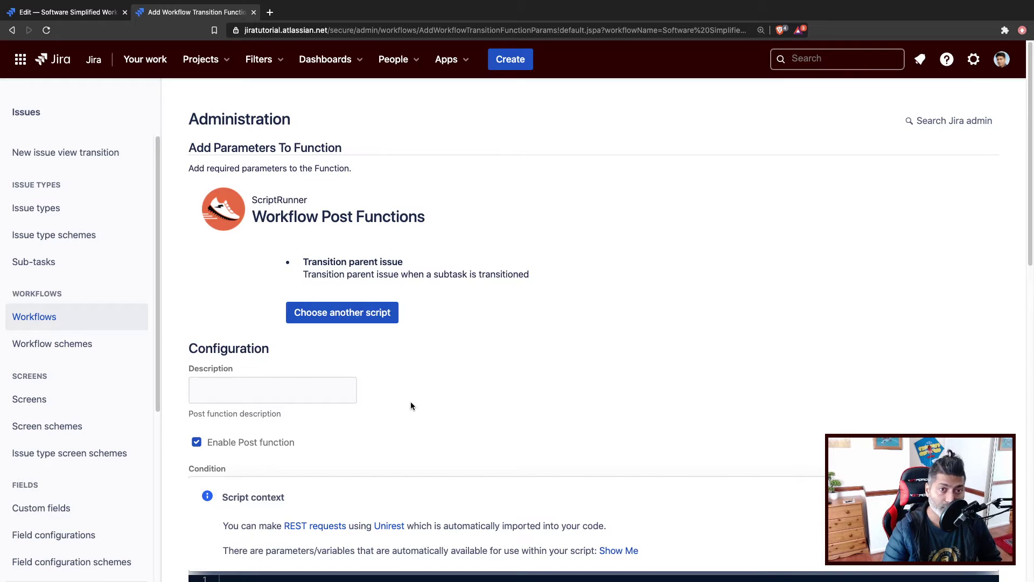
Enter "Transition parent" as the post function's description.
scroll(411, 405, down, 3)
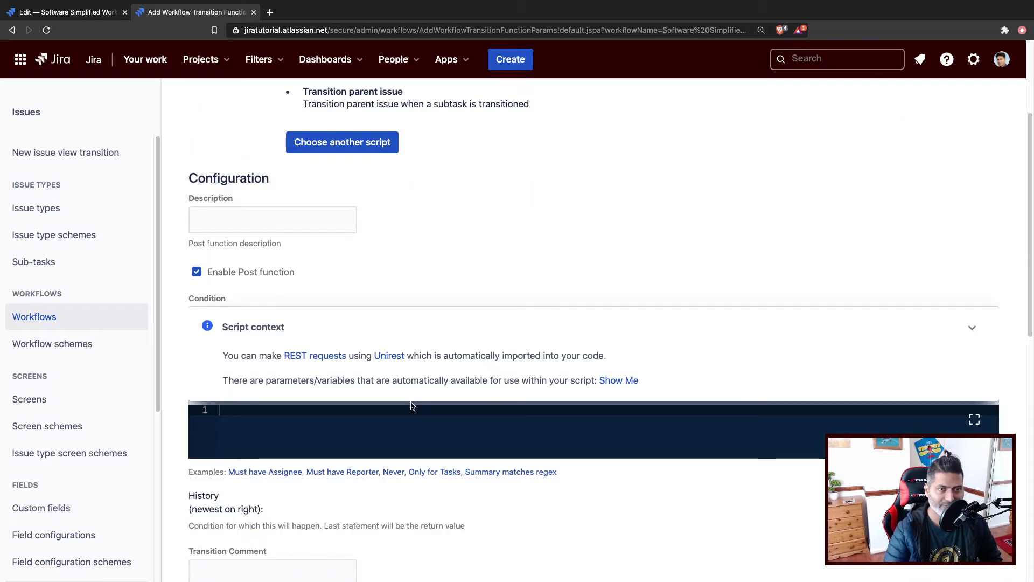
click(312, 226)
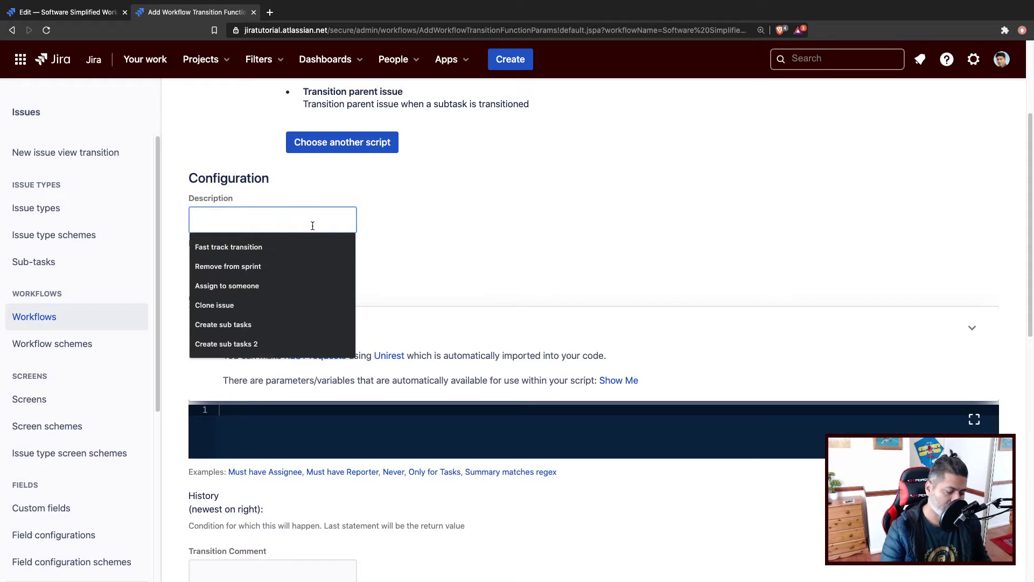
text(Trans)
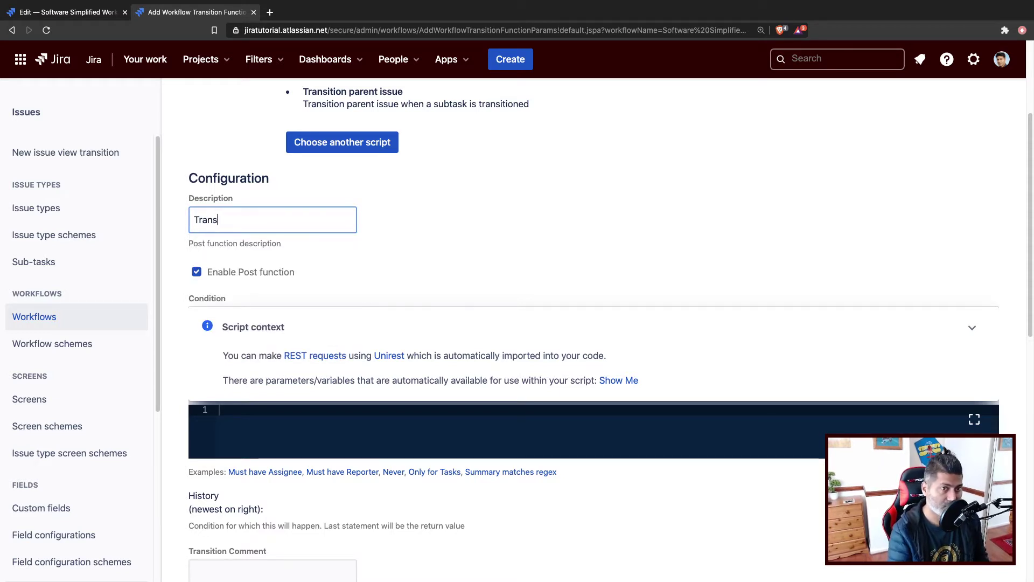
text(ition paren)
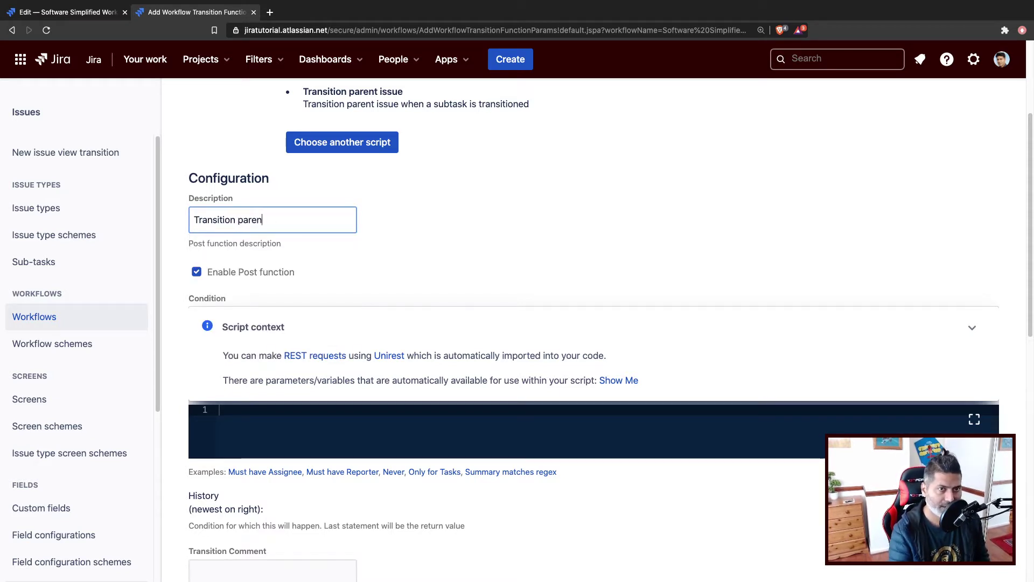
text(t)
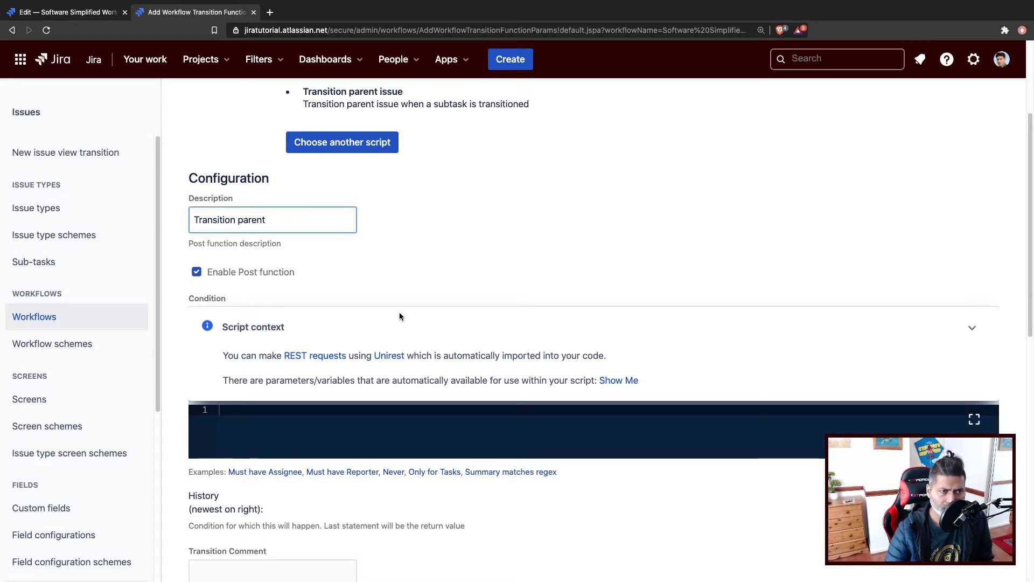
Review the post function's configuration fields, from the condition and transition comment, ID and name to the run-as user and additional code.
scroll(370, 336, down, 1)
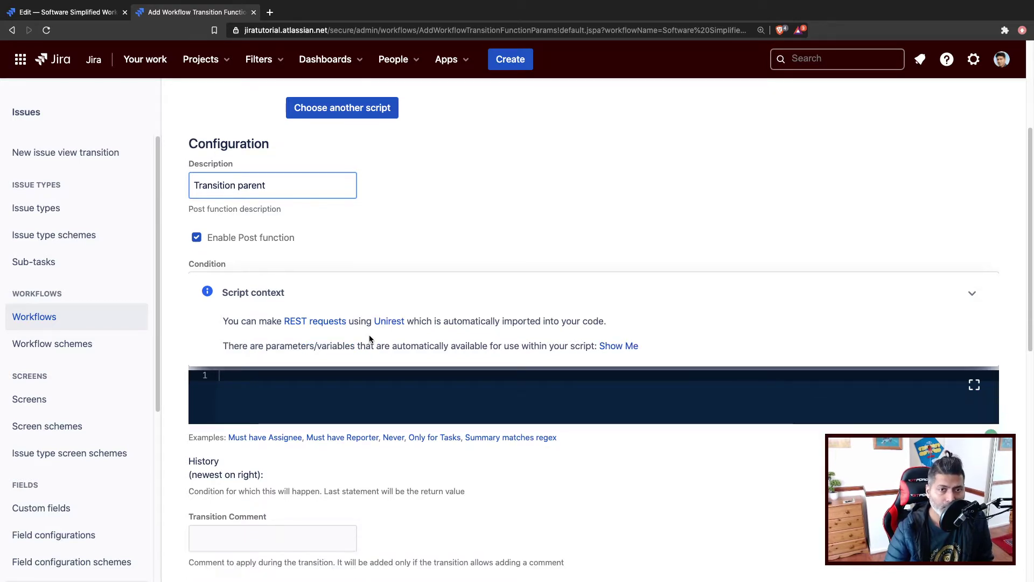
scroll(369, 338, down, 2)
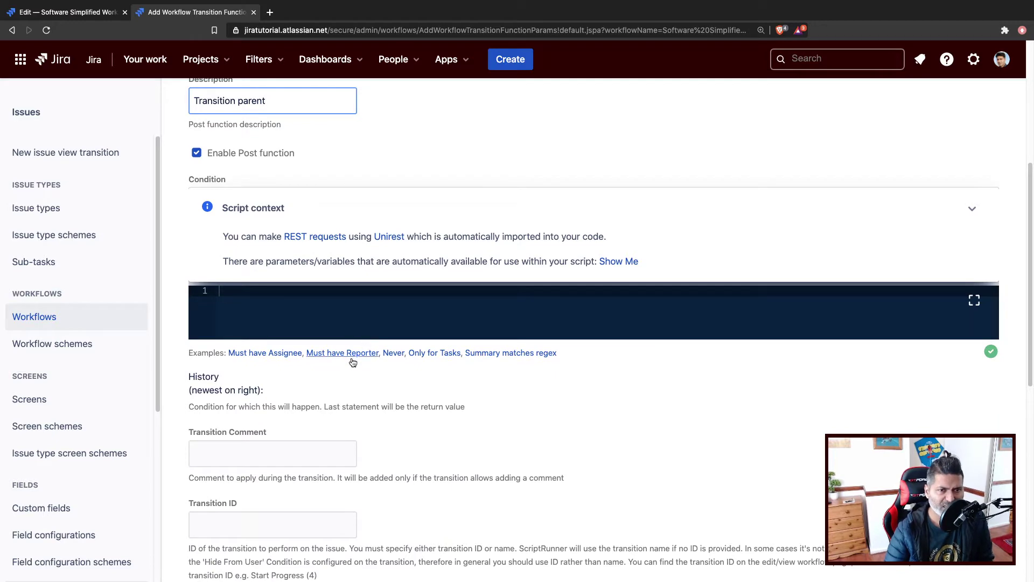
scroll(424, 380, down, 10)
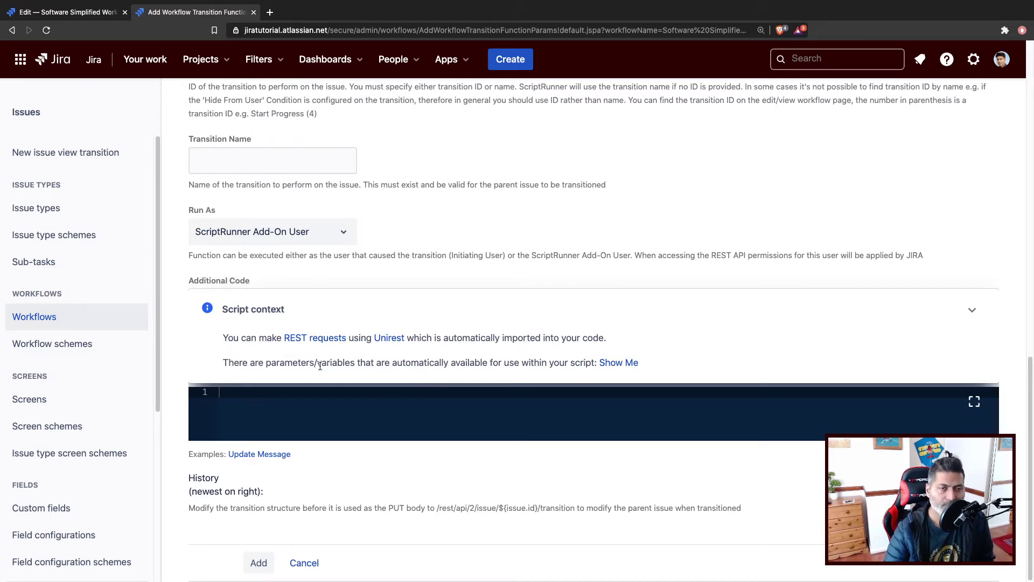
scroll(347, 380, up, 9)
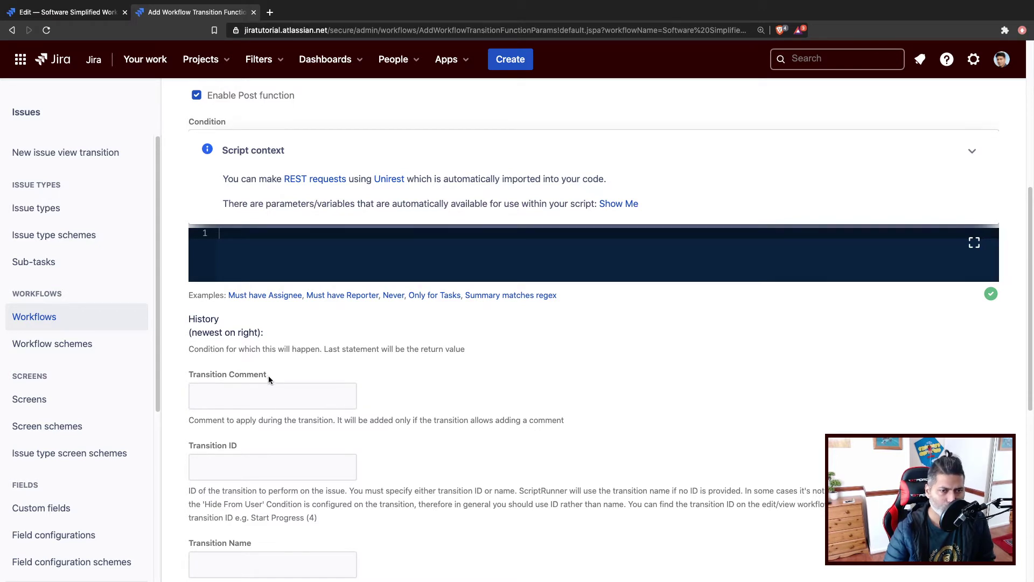
scroll(324, 424, down, 2)
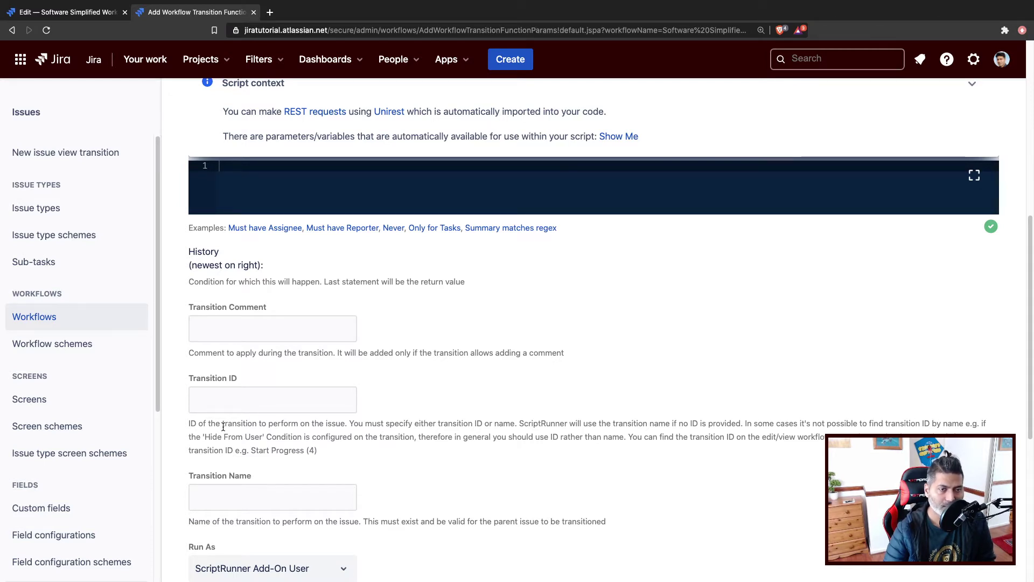
scroll(223, 426, up, 7)
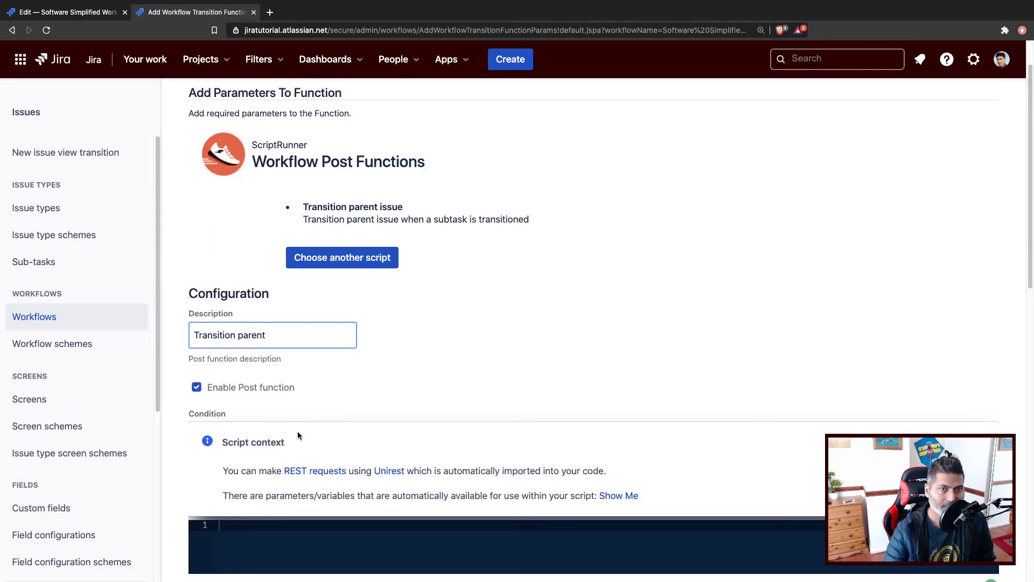
scroll(292, 418, down, 7)
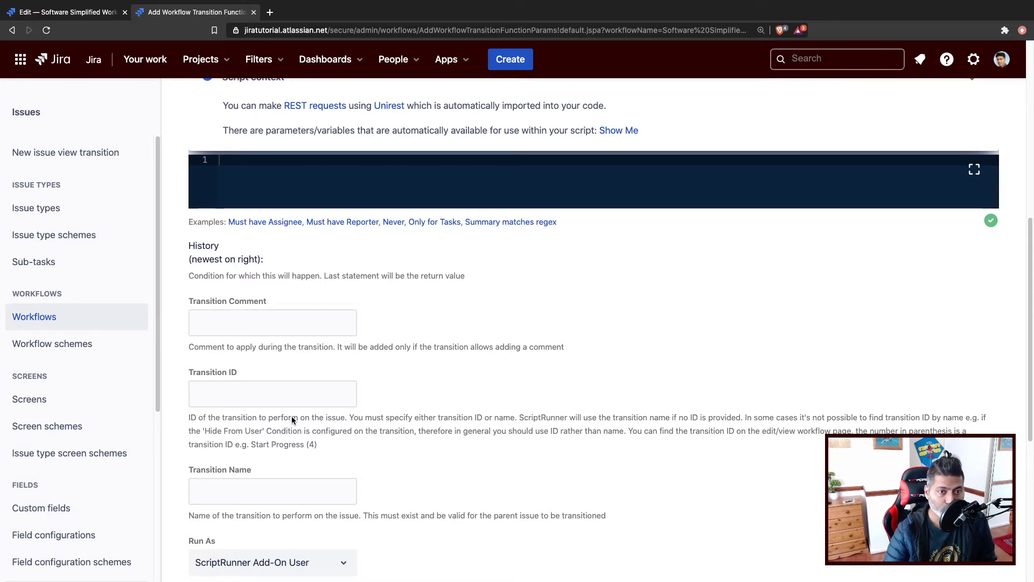
scroll(277, 474, down, 1)
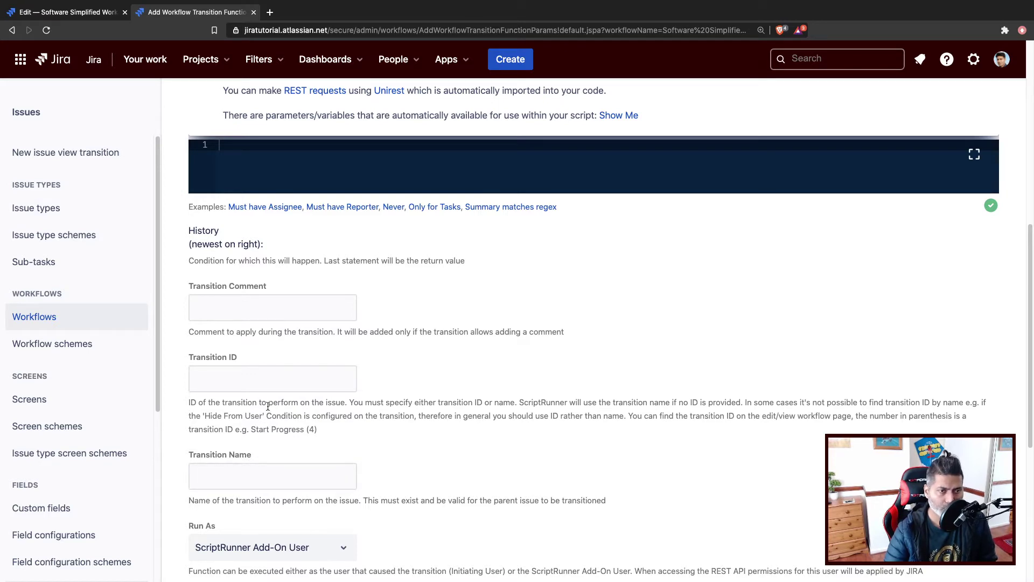
scroll(267, 404, down, 7)
scroll(267, 404, up, 15)
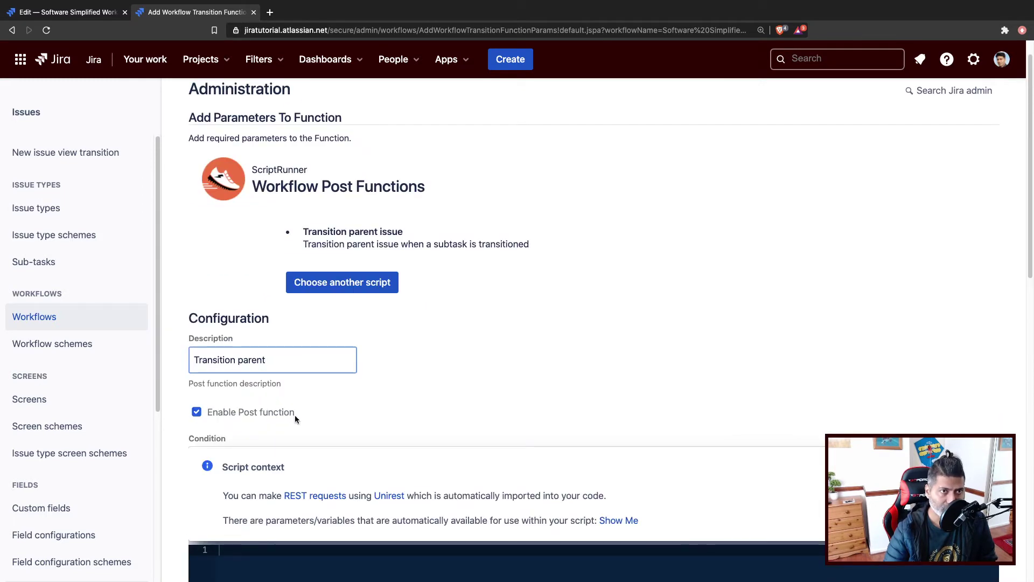
Look up the ID of the Done transition in the text view of the draft workflow.
click(80, 18)
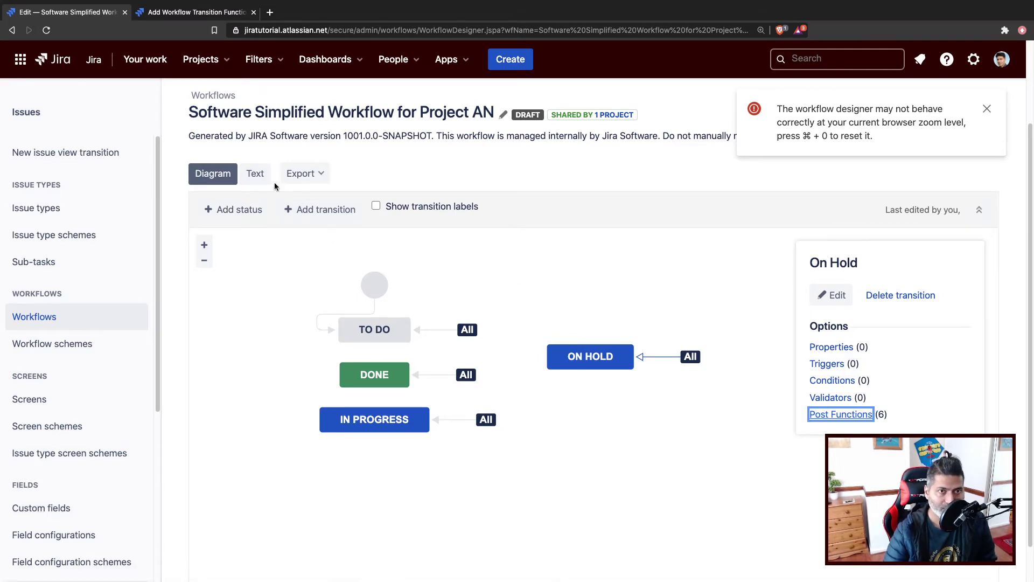
click(255, 174)
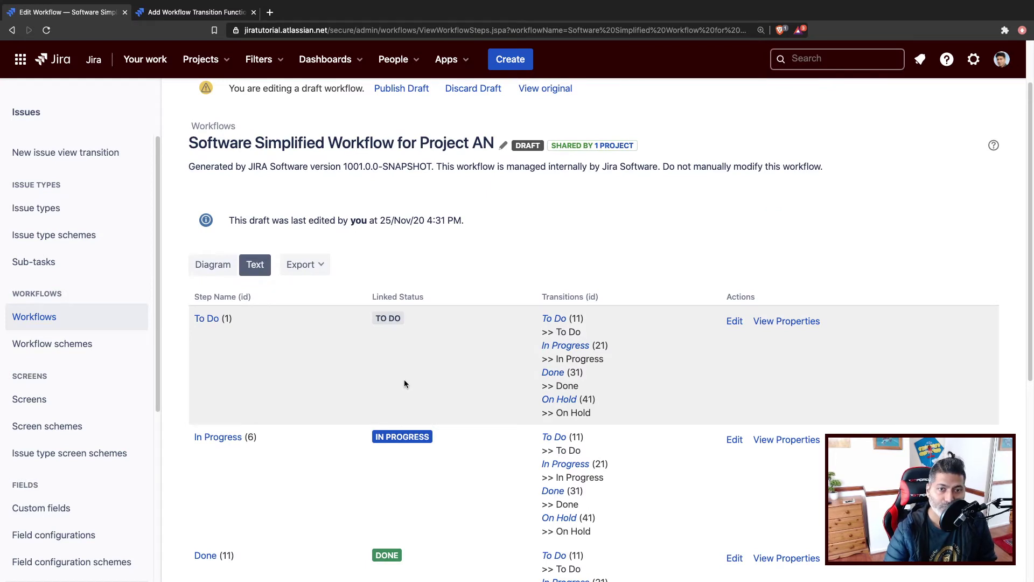
scroll(404, 384, down, 3)
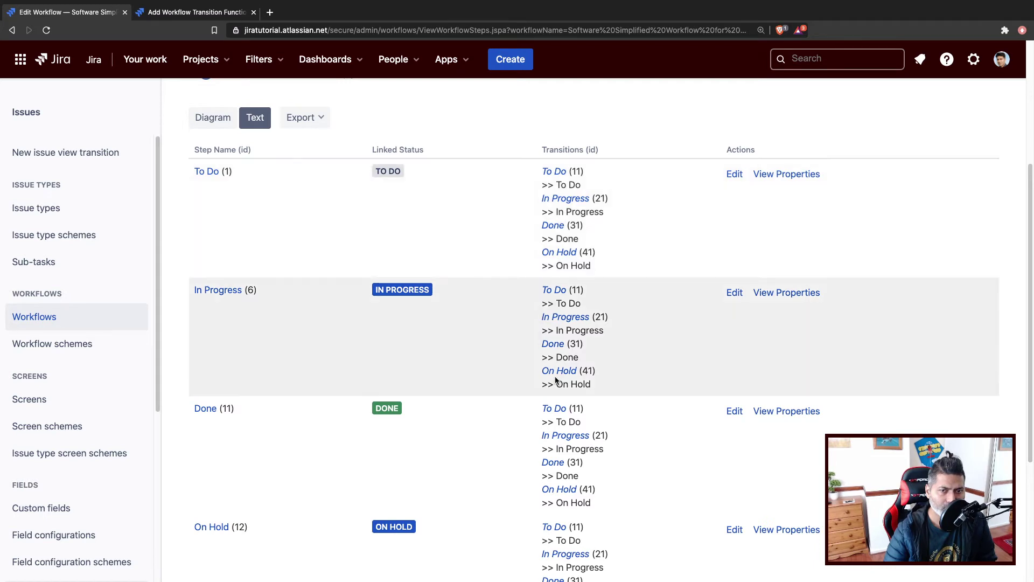
scroll(532, 296, down, 2)
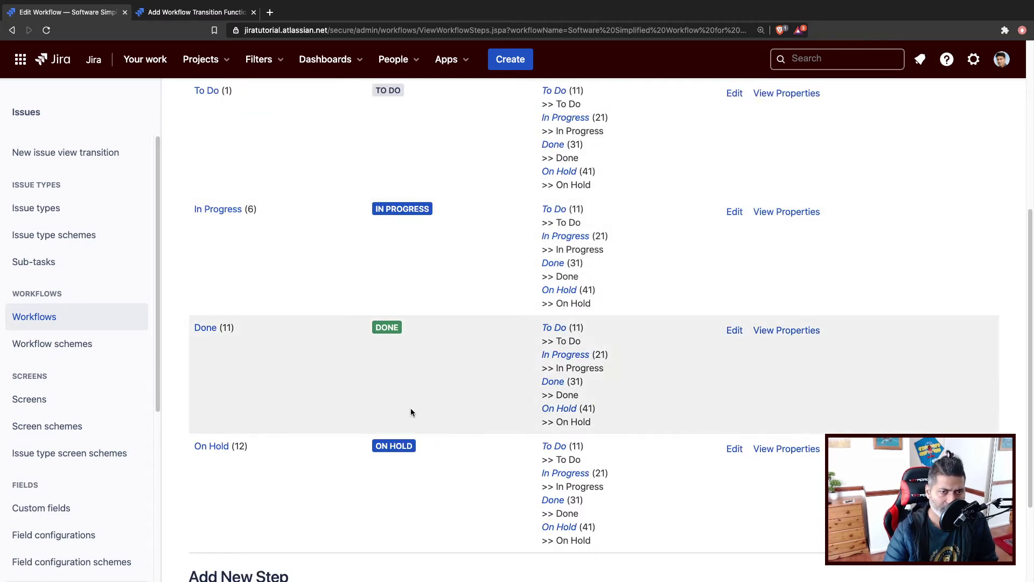
scroll(412, 416, up, 3)
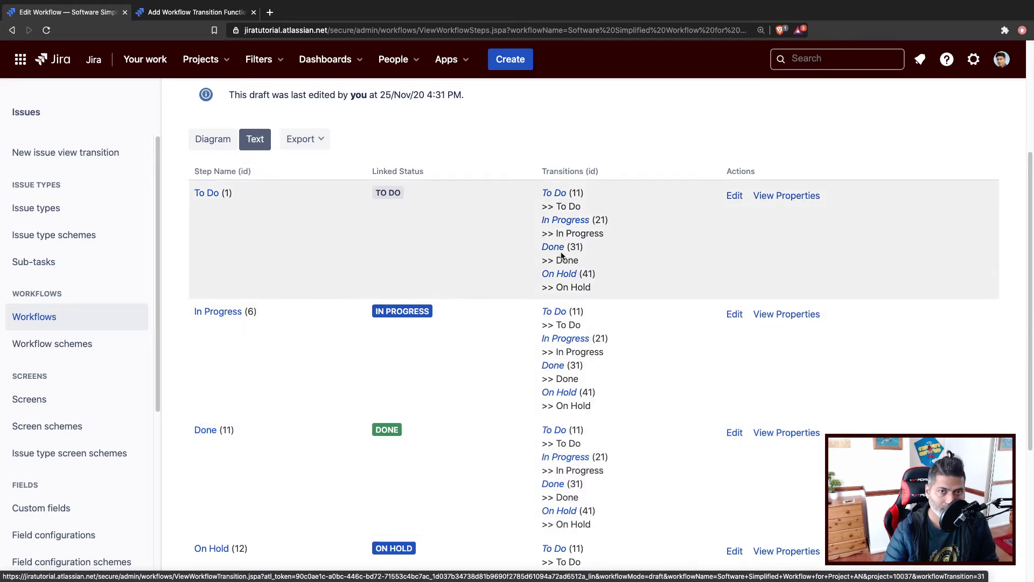
drag(580, 248, 565, 248)
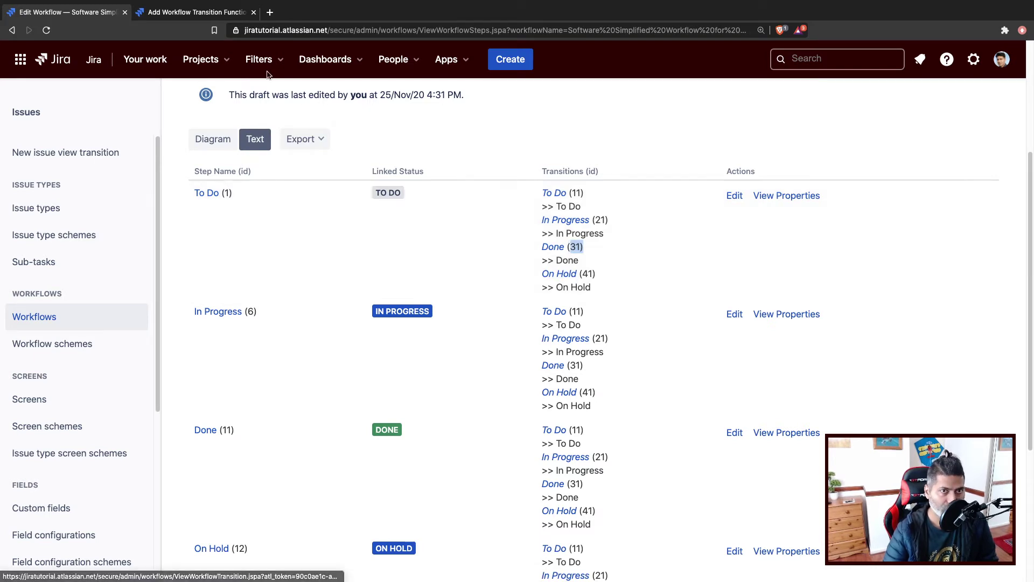
Return to the Transition parent issue configuration and set its transition ID to 31.
click(208, 13)
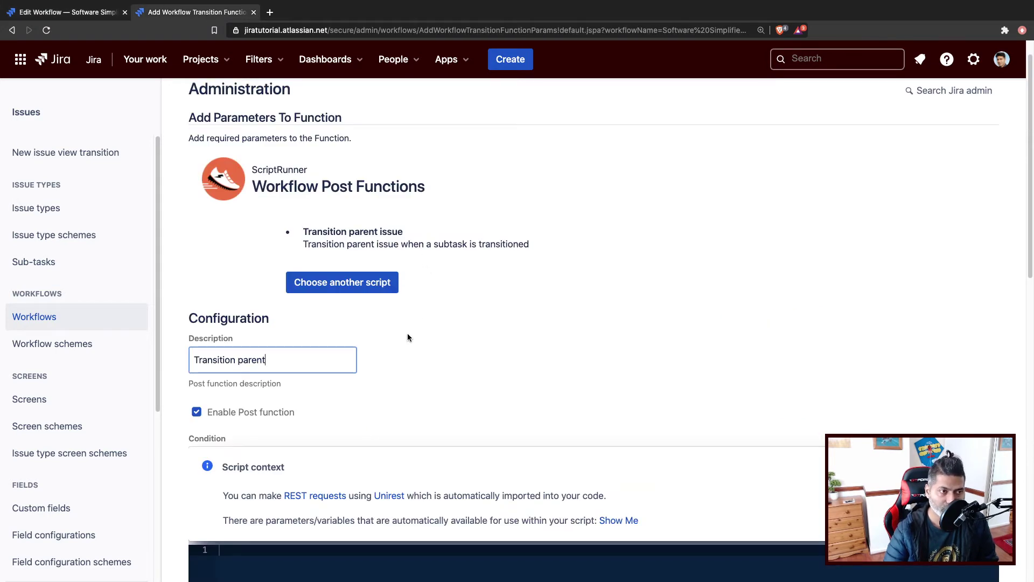
scroll(407, 333, down, 2)
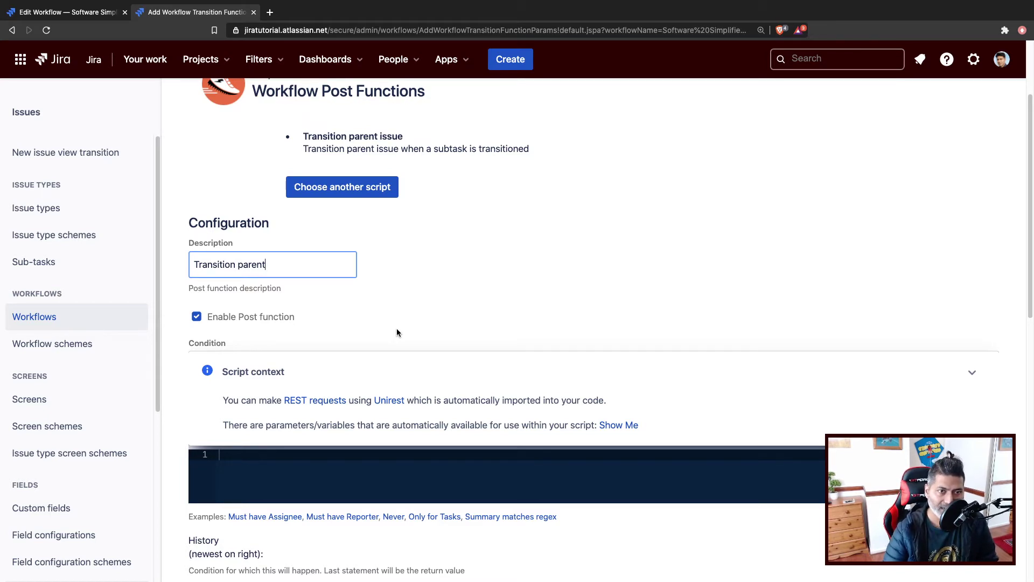
scroll(396, 333, down, 4)
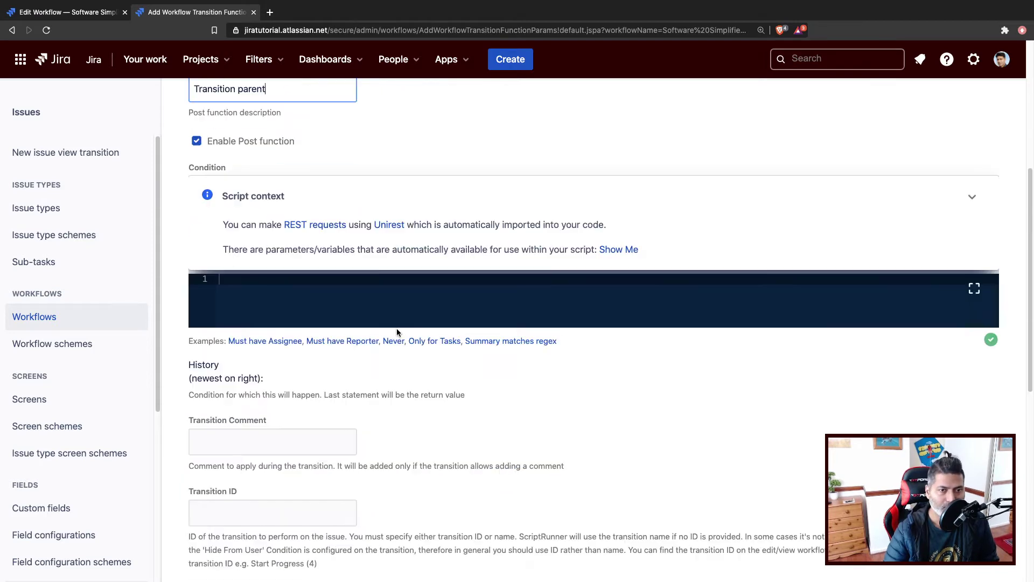
scroll(396, 332, down, 2)
click(277, 431)
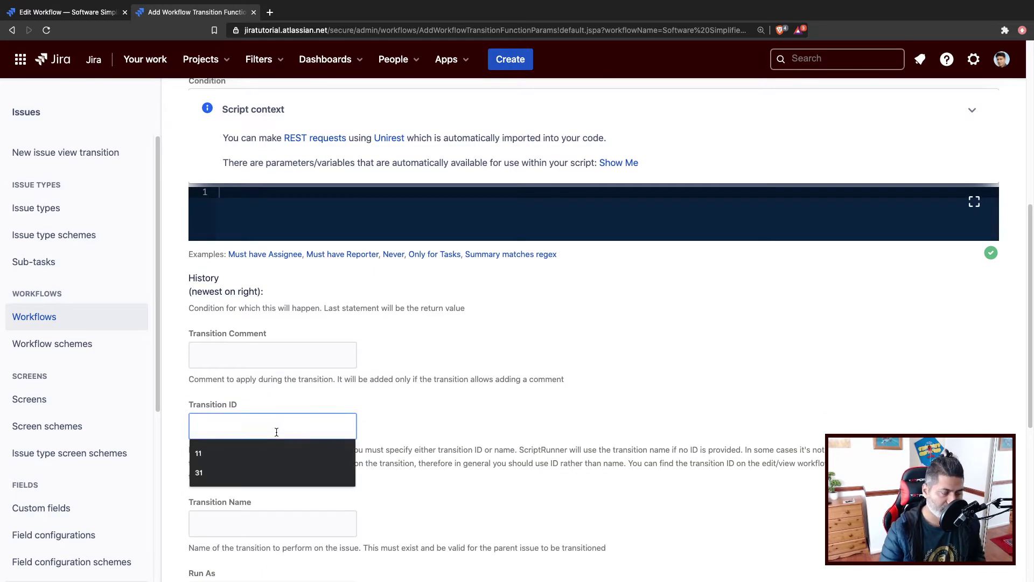
text(31)
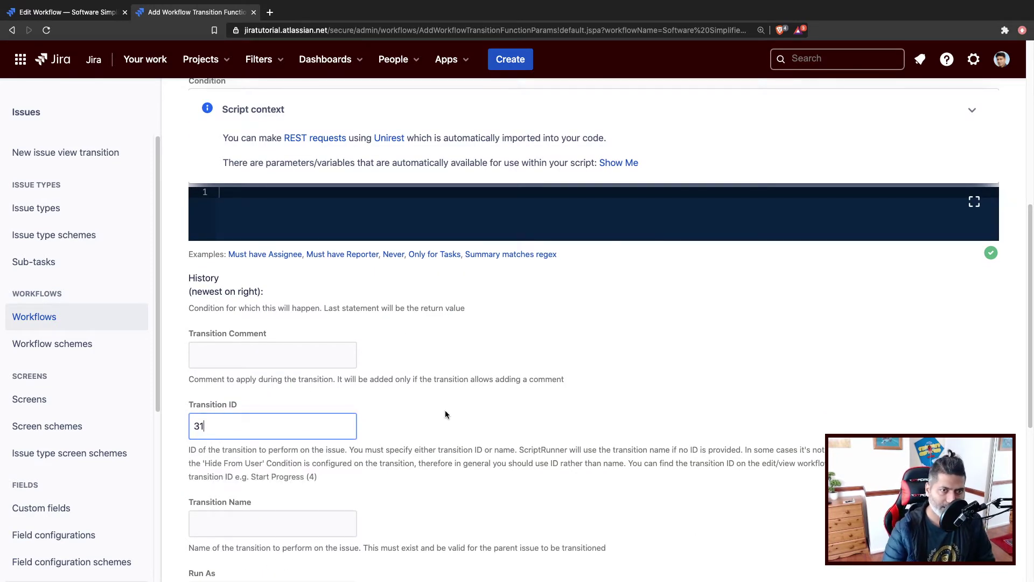
scroll(445, 409, down, 7)
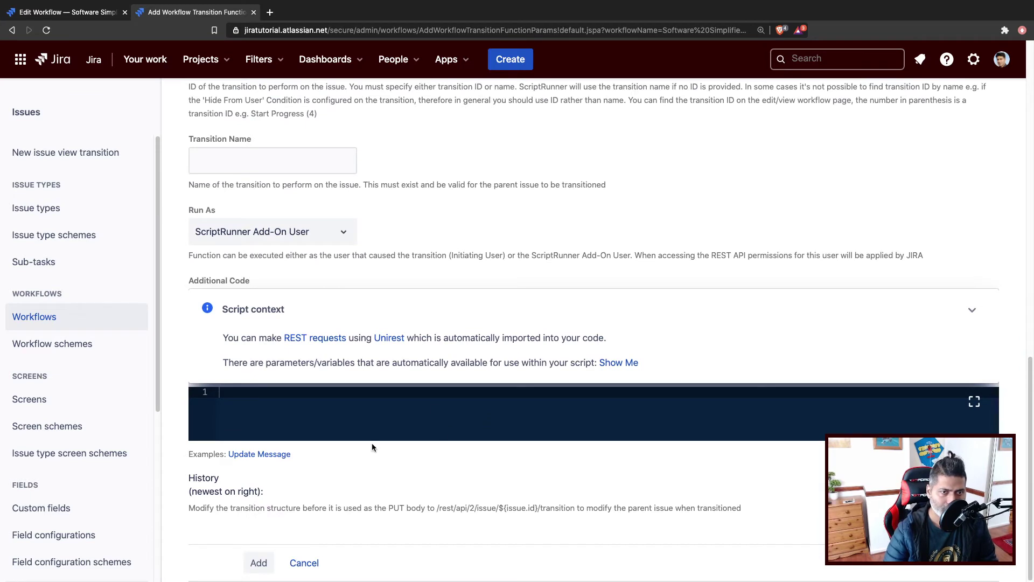
Add the Transition parent issue post function to the On Hold transition and check the transition IDs in the draft workflow's text view.
click(260, 564)
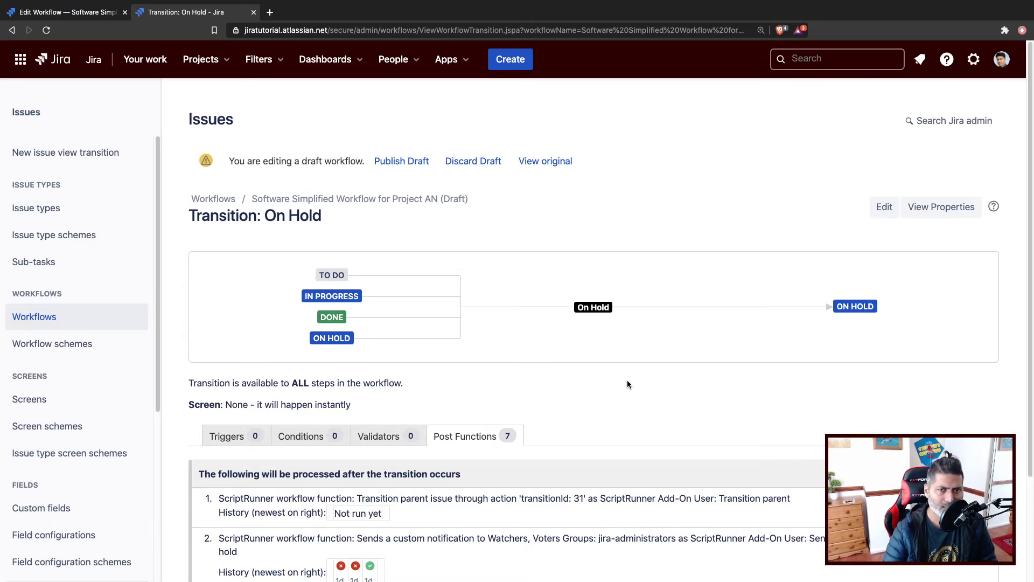
click(68, 12)
scroll(310, 366, down, 2)
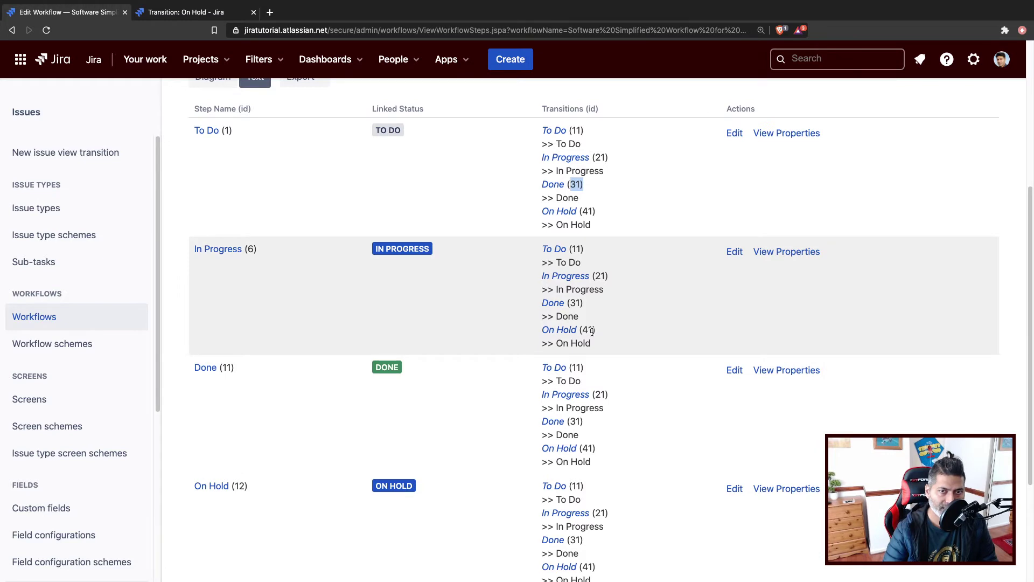
click(213, 13)
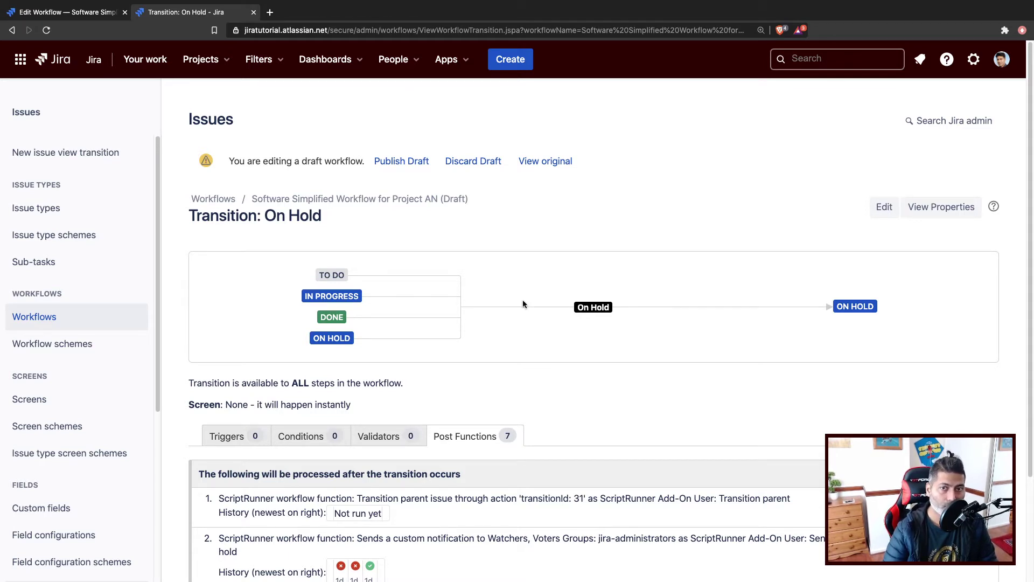
Open the Transition parent post function for editing and look up the On Hold transition's ID in the draft workflow.
scroll(700, 458, down, 3)
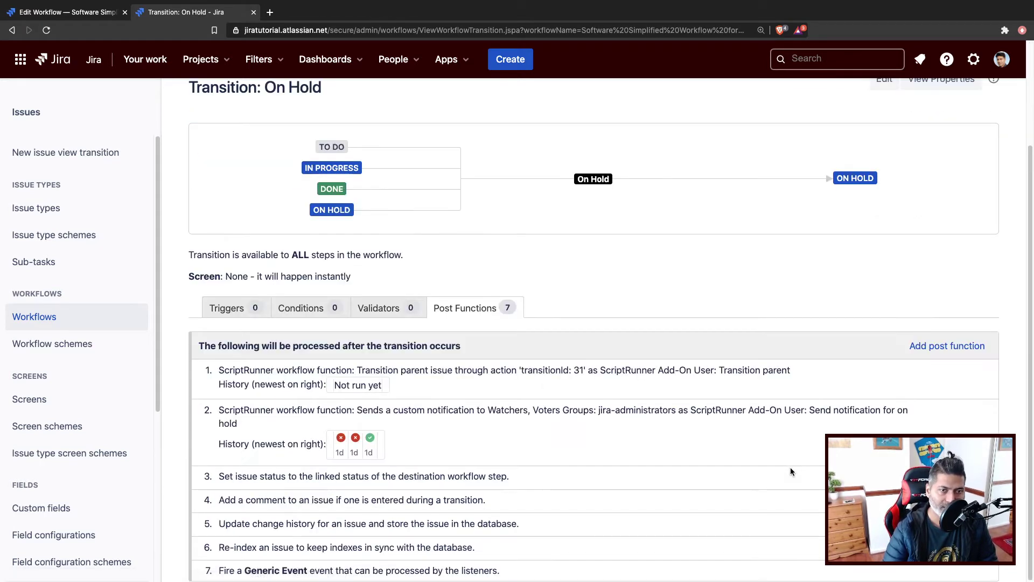
click(967, 371)
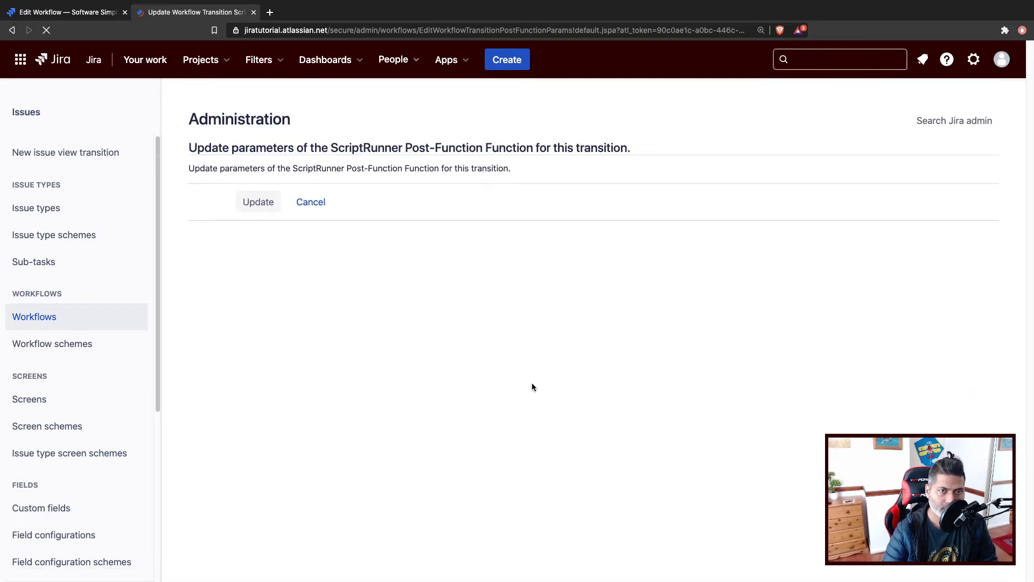
click(72, 14)
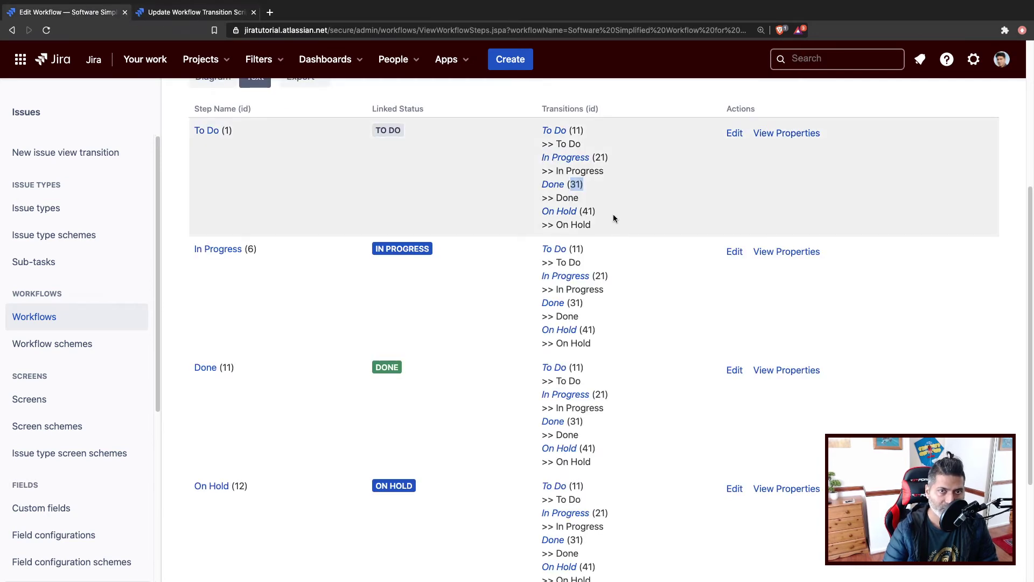
click(594, 210)
triple_click(594, 210)
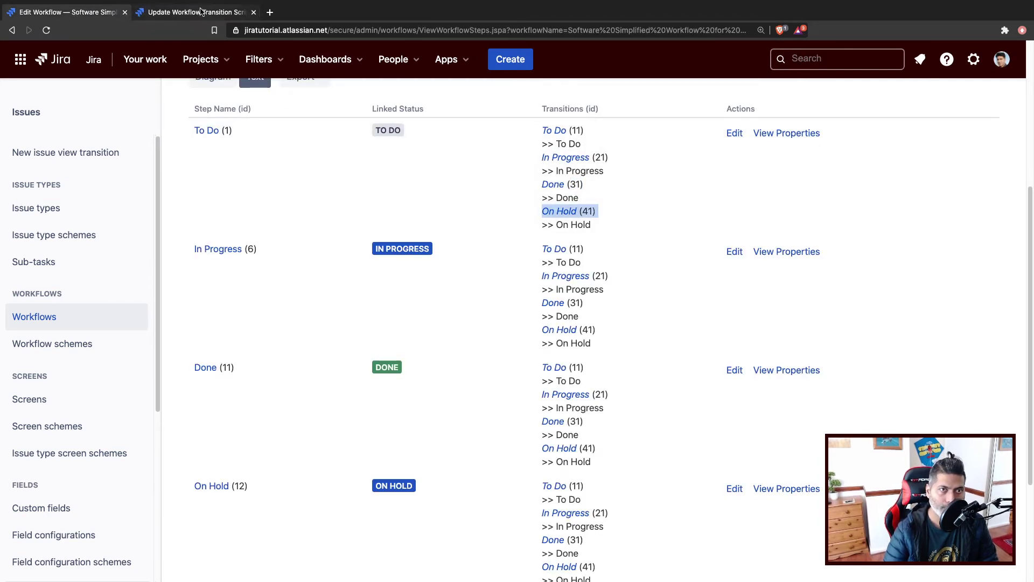
click(199, 12)
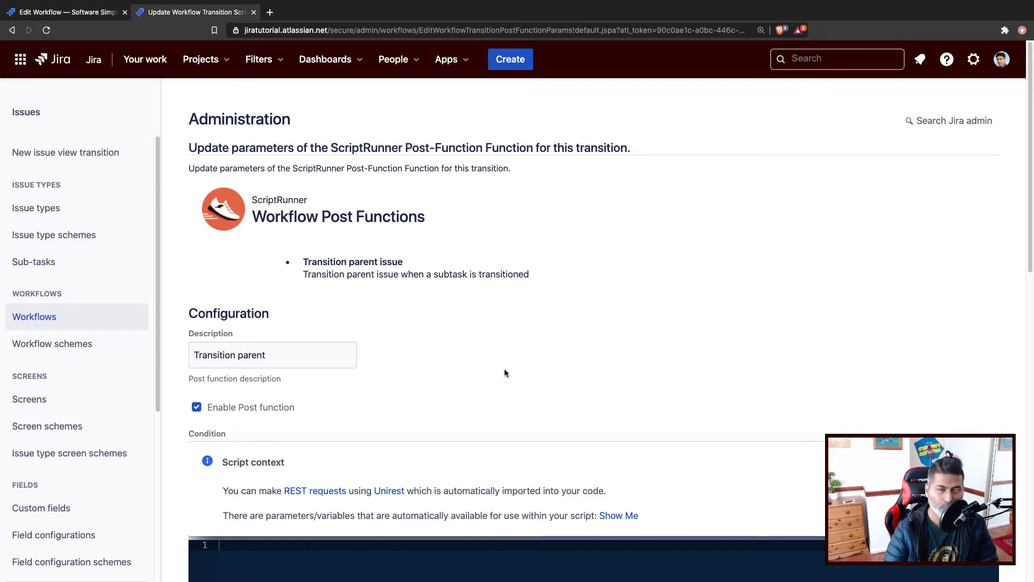
Set the post function's transition ID to 41 and update it.
scroll(500, 370, down, 4)
scroll(500, 369, down, 2)
double_click(262, 466)
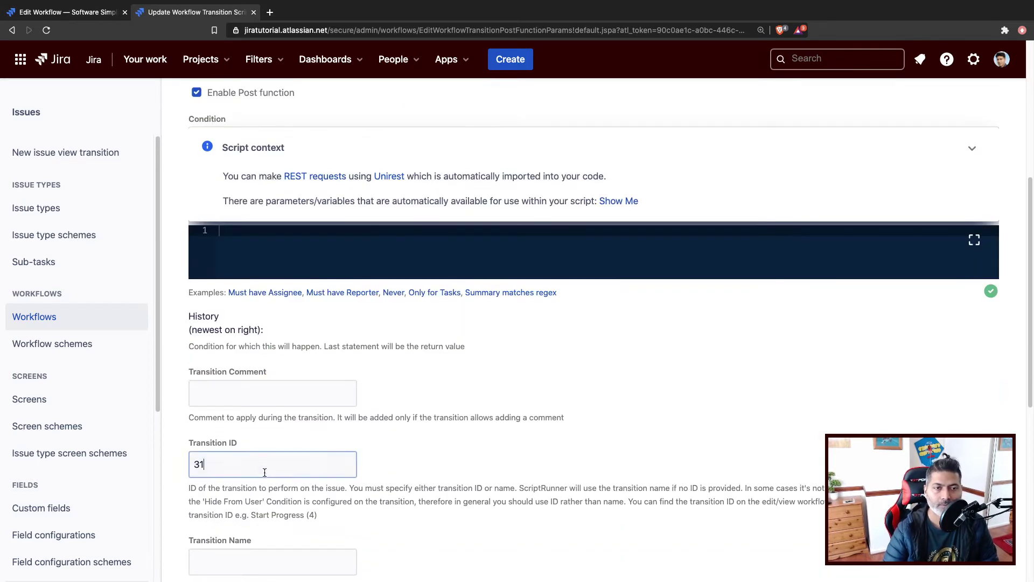
text(41)
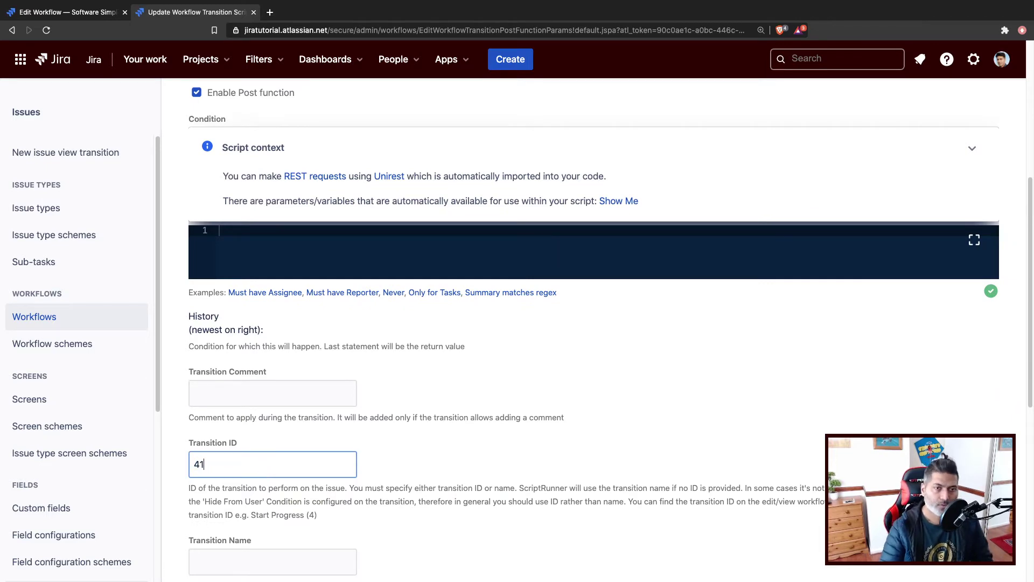
scroll(262, 467, down, 1)
scroll(593, 328, down, 7)
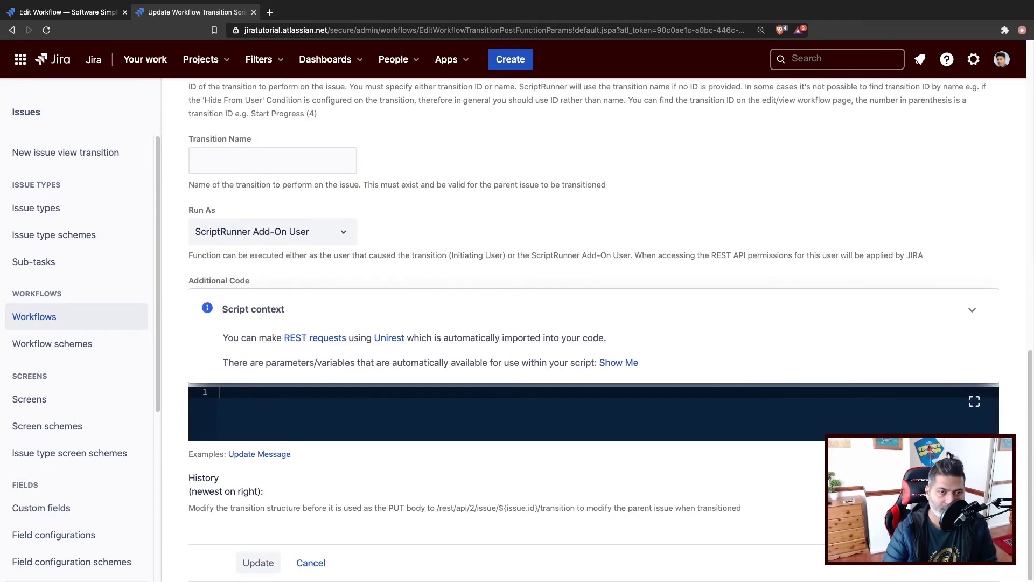
click(258, 563)
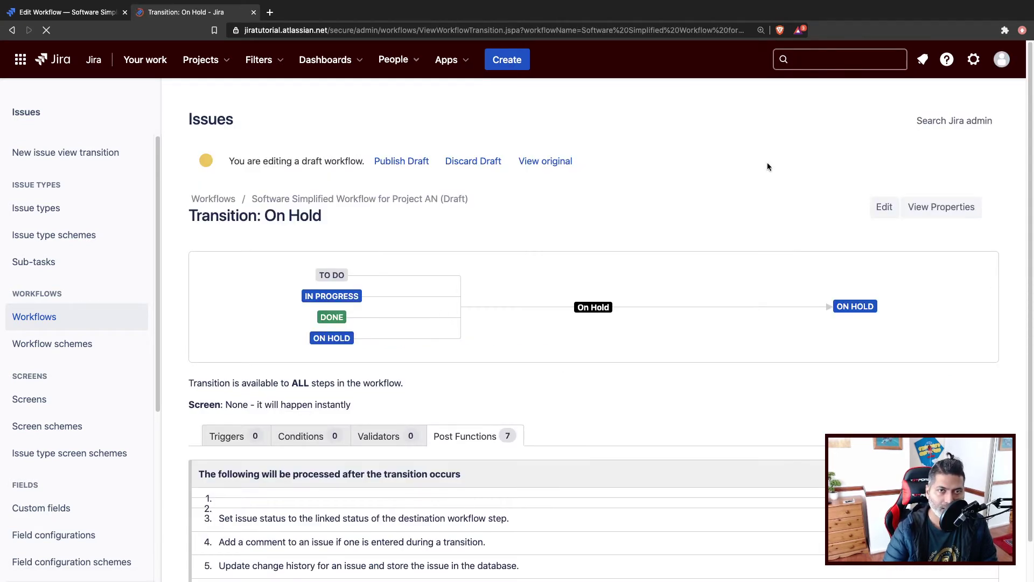
Publish the draft of the Software Simplified Workflow for Project AN.
click(394, 162)
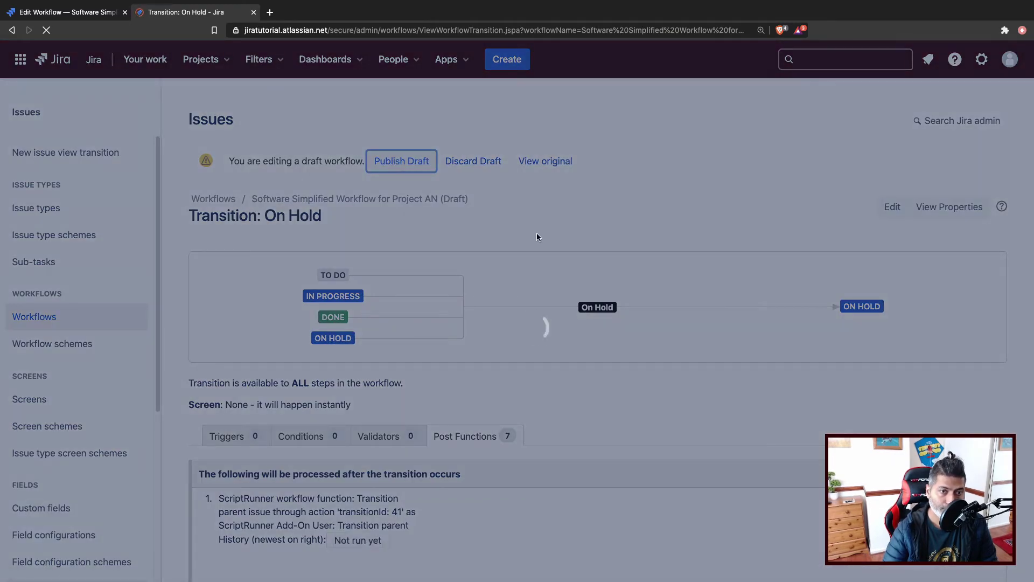
click(524, 329)
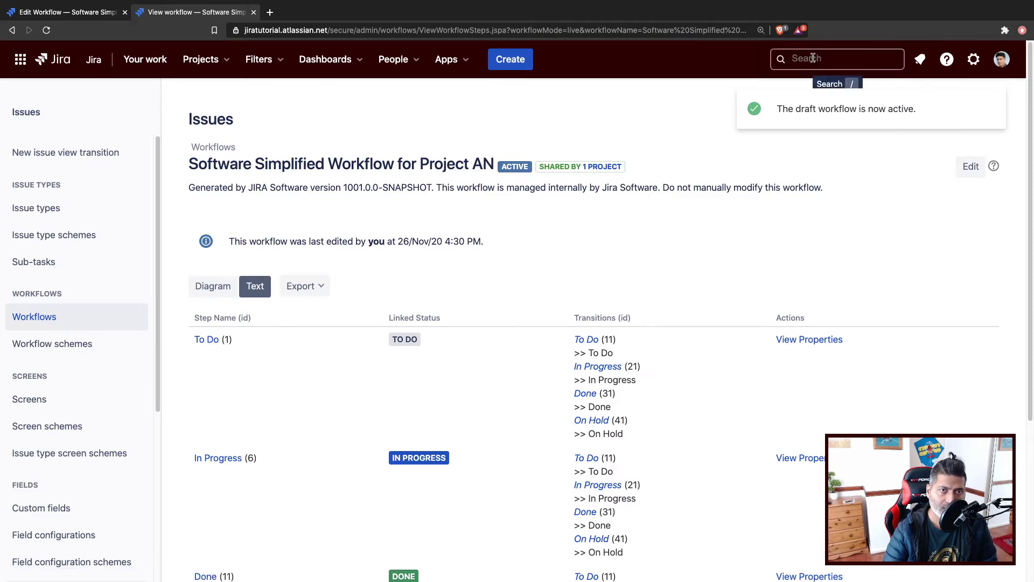
Open the recently viewed issue AN-3, Login functionality fast tracked bug, in a new browser tab.
click(818, 56)
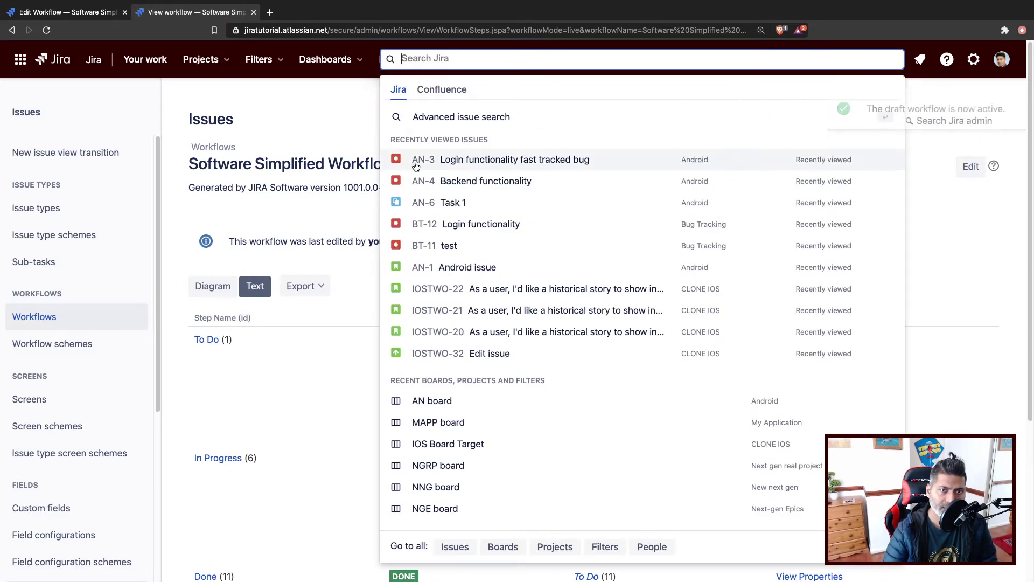
right_click(417, 161)
click(436, 160)
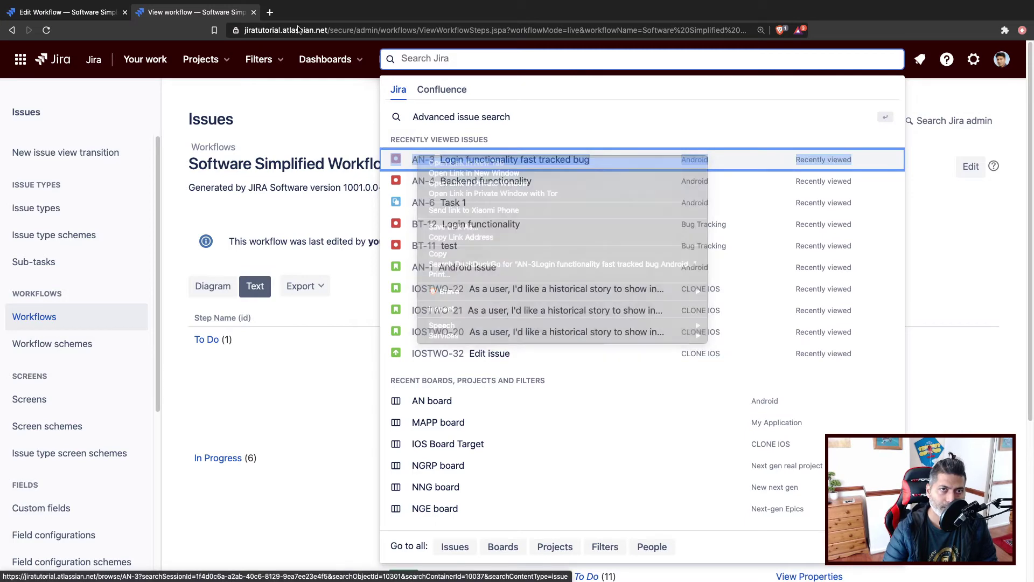
click(294, 16)
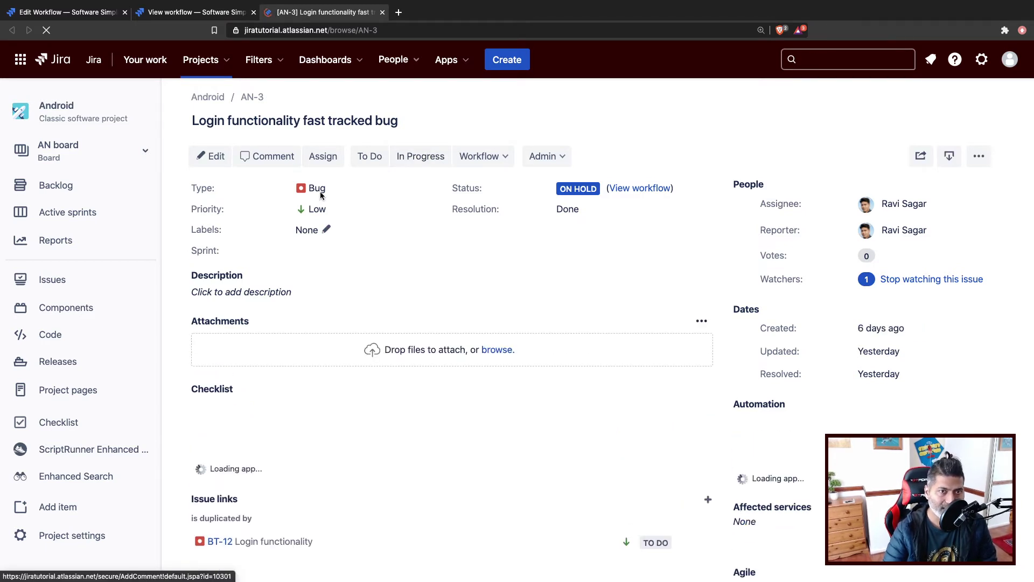
Transition issue AN-3 to To Do and from there to On Hold.
click(371, 158)
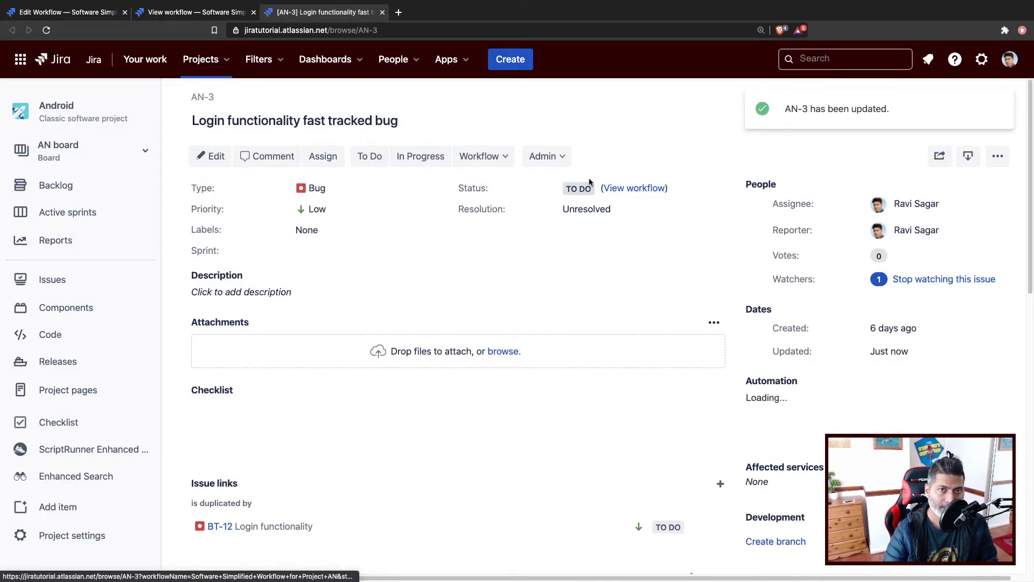
click(482, 156)
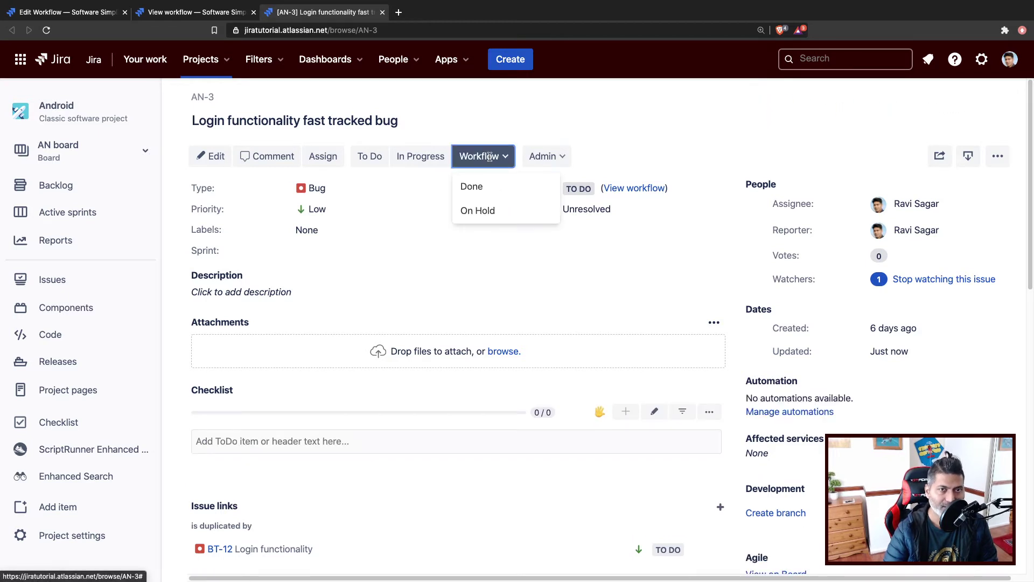
click(488, 211)
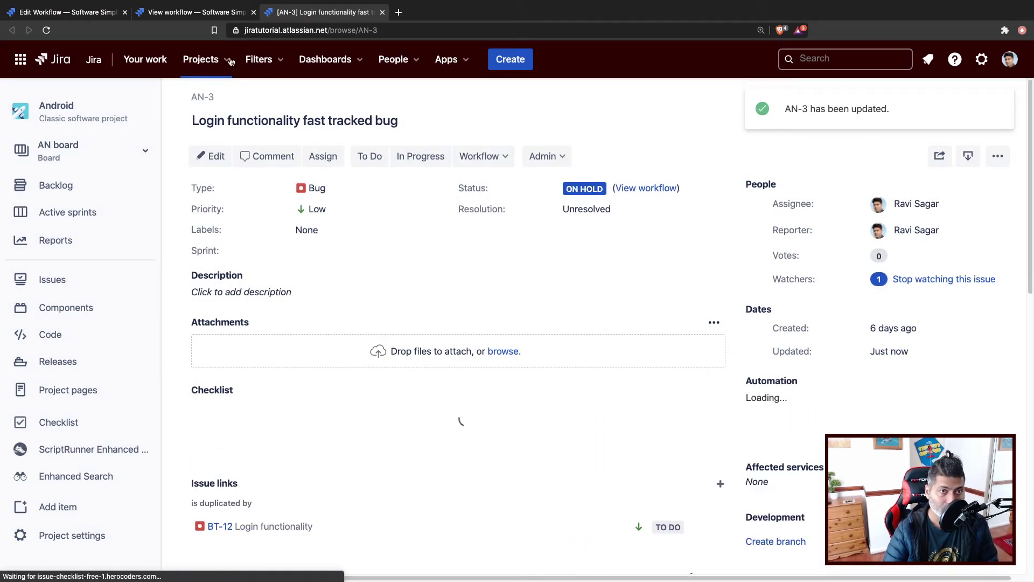
Reopen the published workflow for editing in diagram view and show the post functions of its On Hold transition.
click(191, 12)
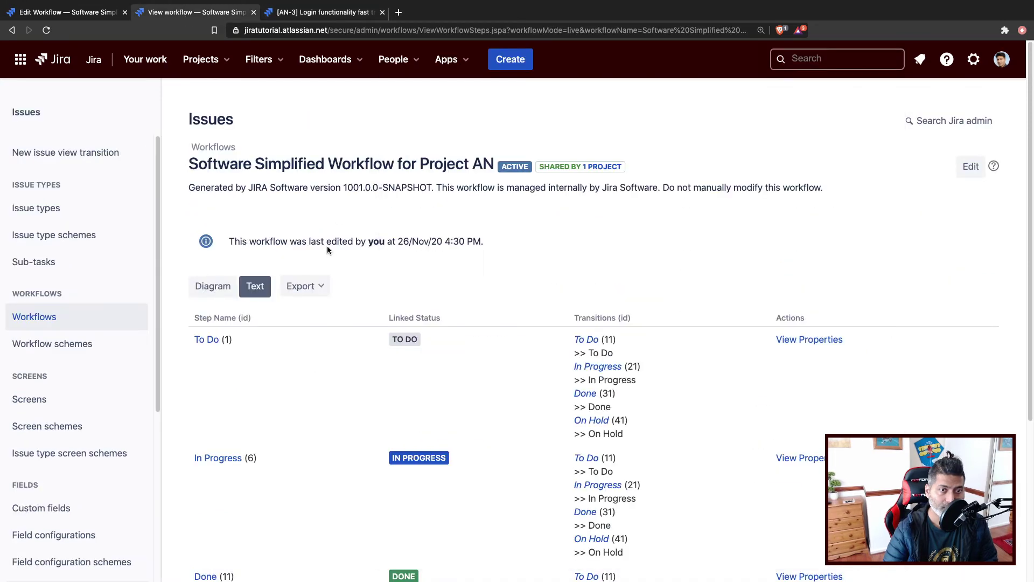
click(971, 166)
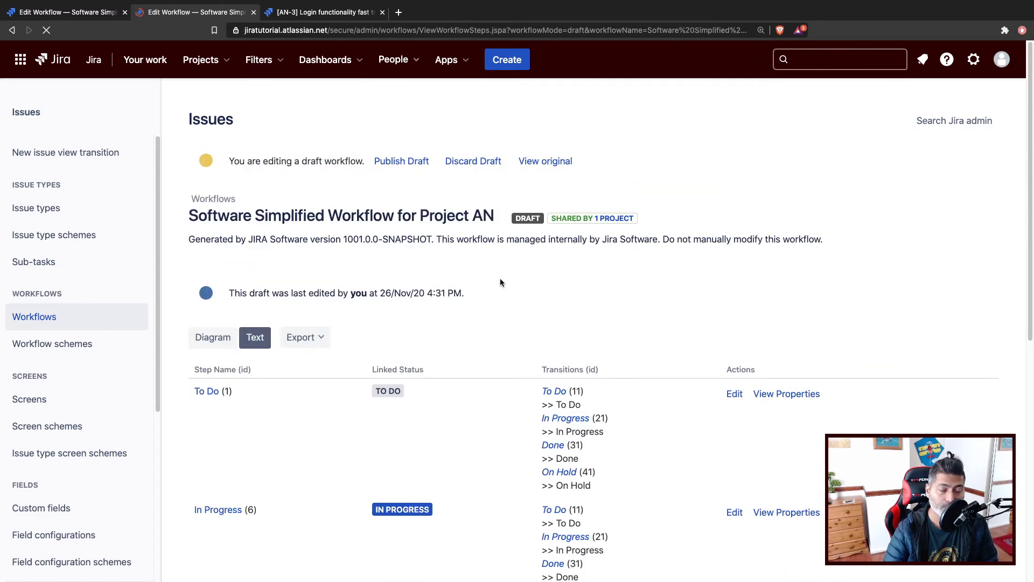
scroll(318, 394, up, 6)
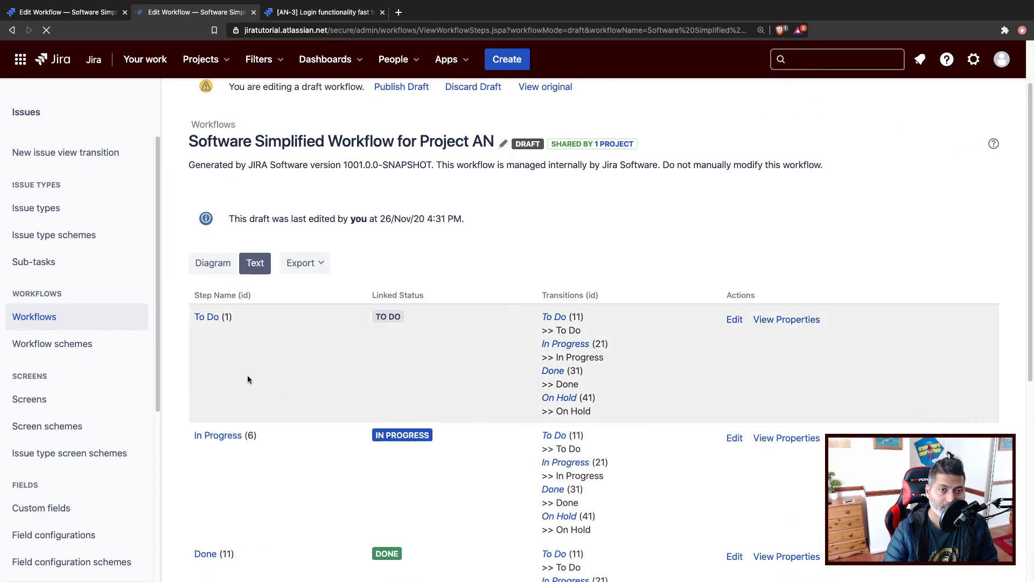
click(215, 264)
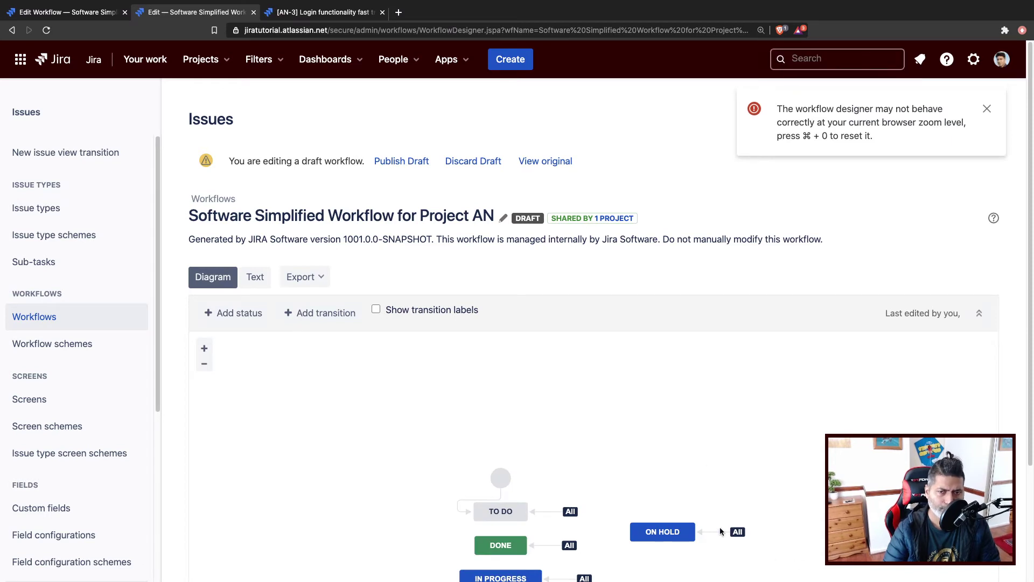
click(718, 531)
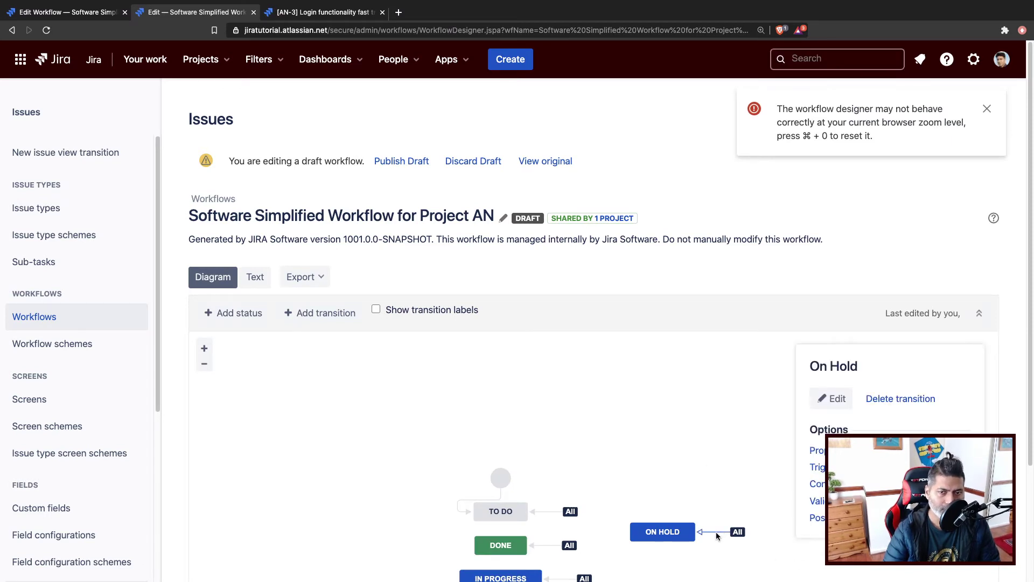
click(818, 518)
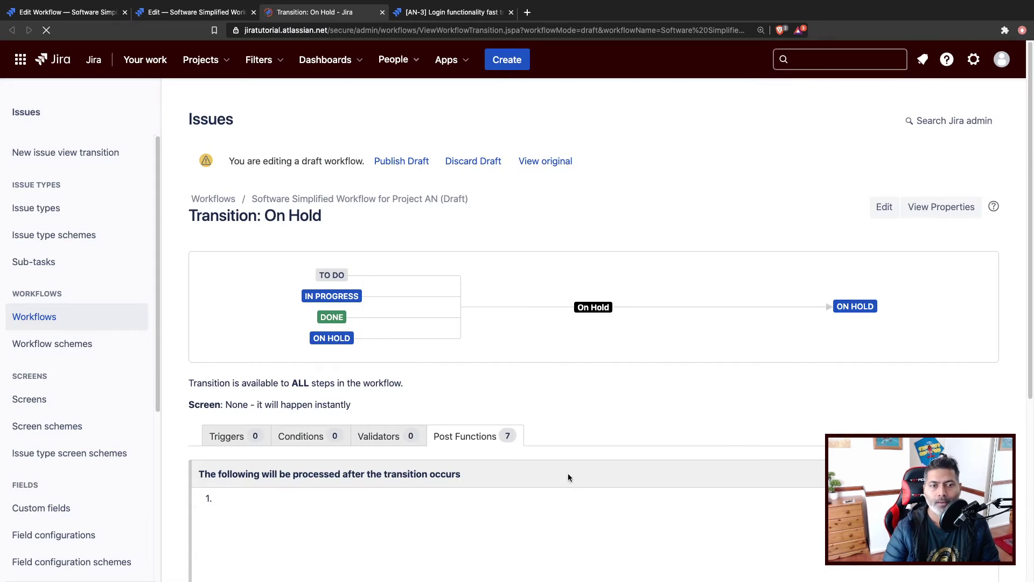
Examine the execution history of the Transition parent post function, including its logs and payload.
scroll(568, 477, down, 2)
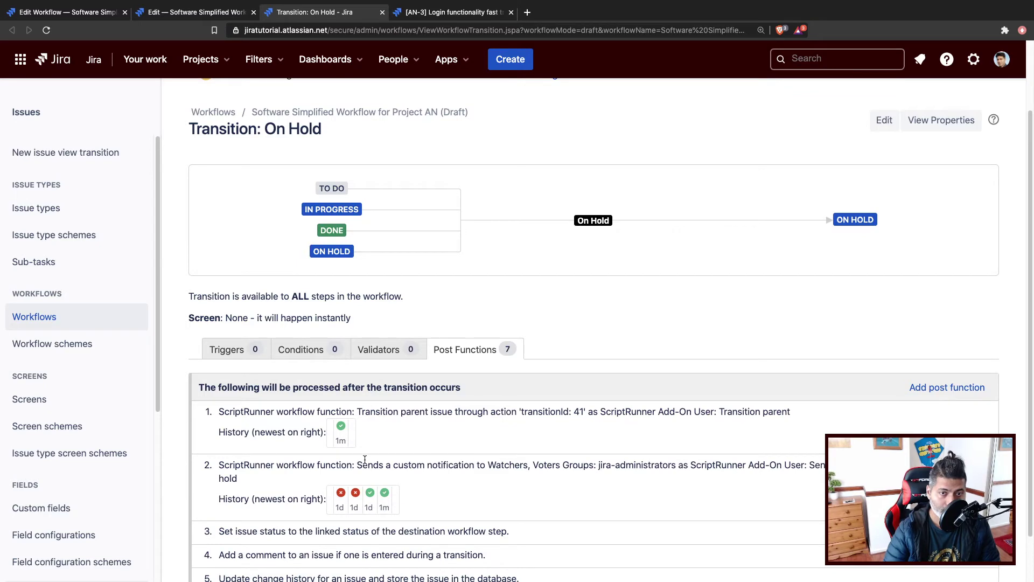
click(343, 433)
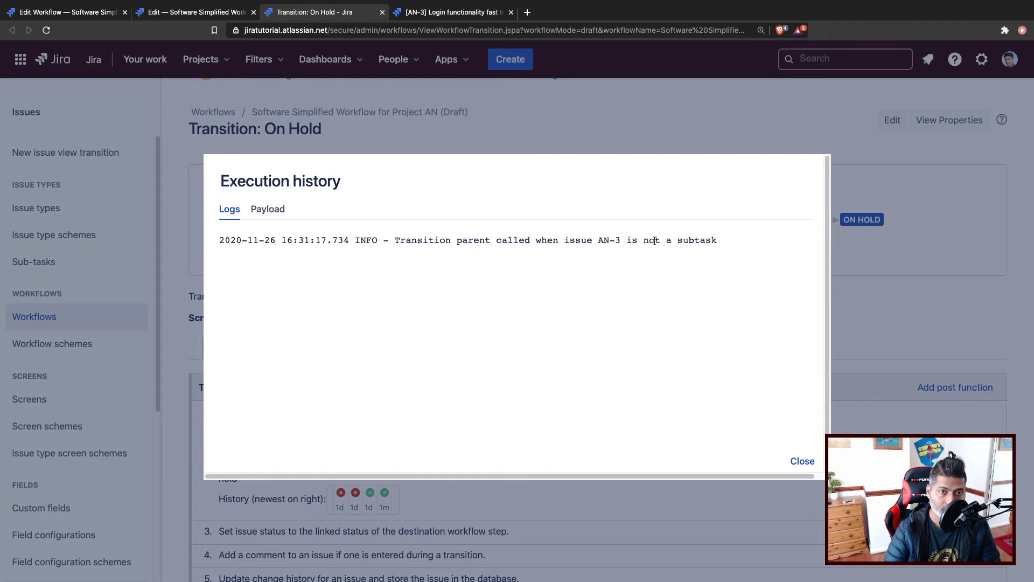
drag(427, 242, 549, 242)
click(582, 253)
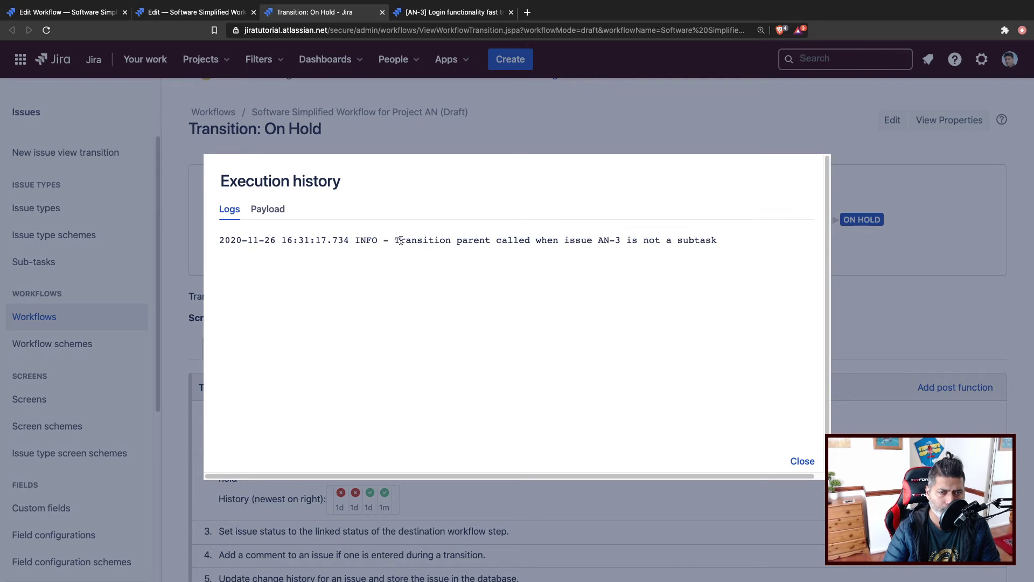
drag(394, 238, 735, 240)
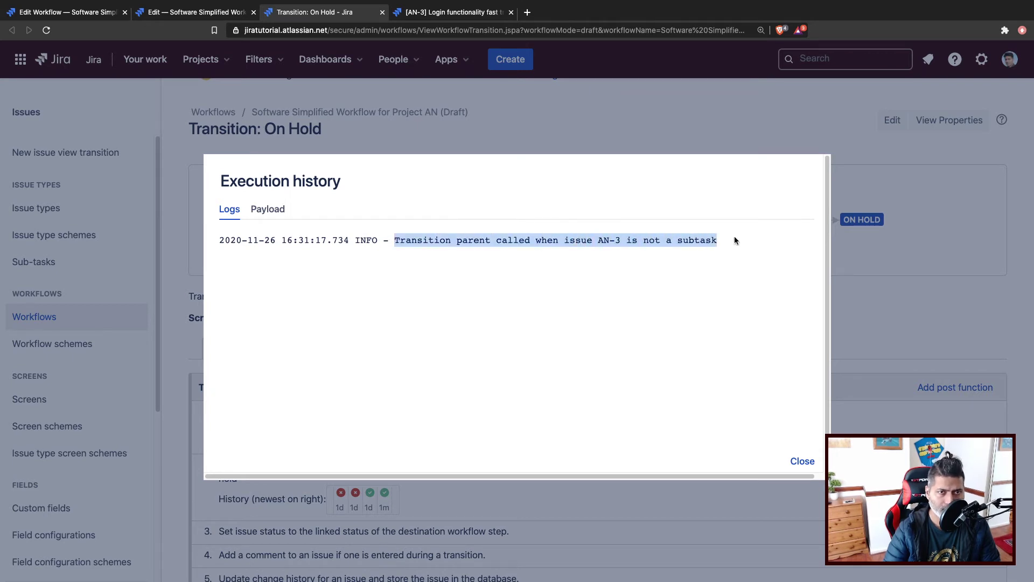
click(267, 210)
click(231, 210)
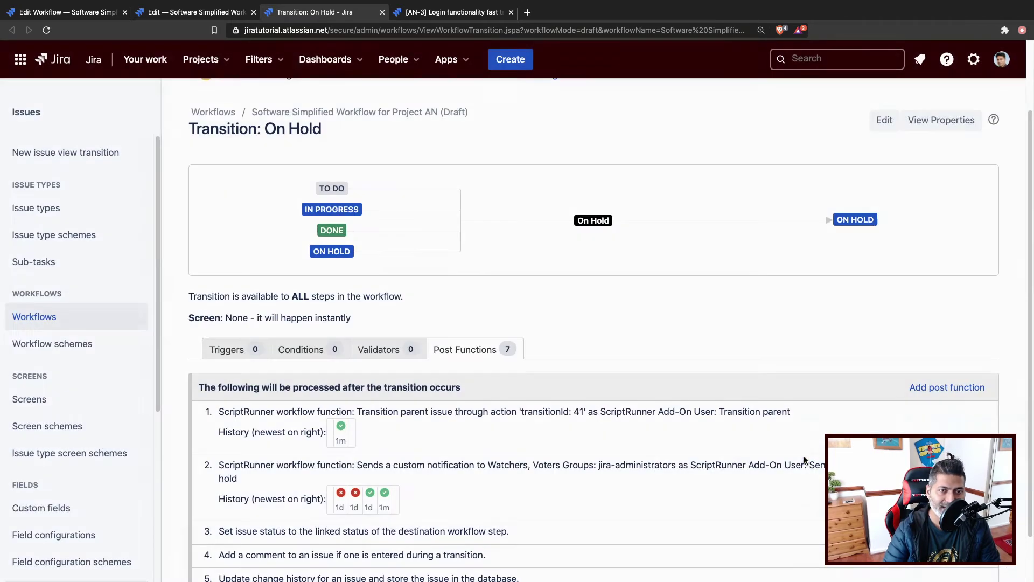
click(803, 461)
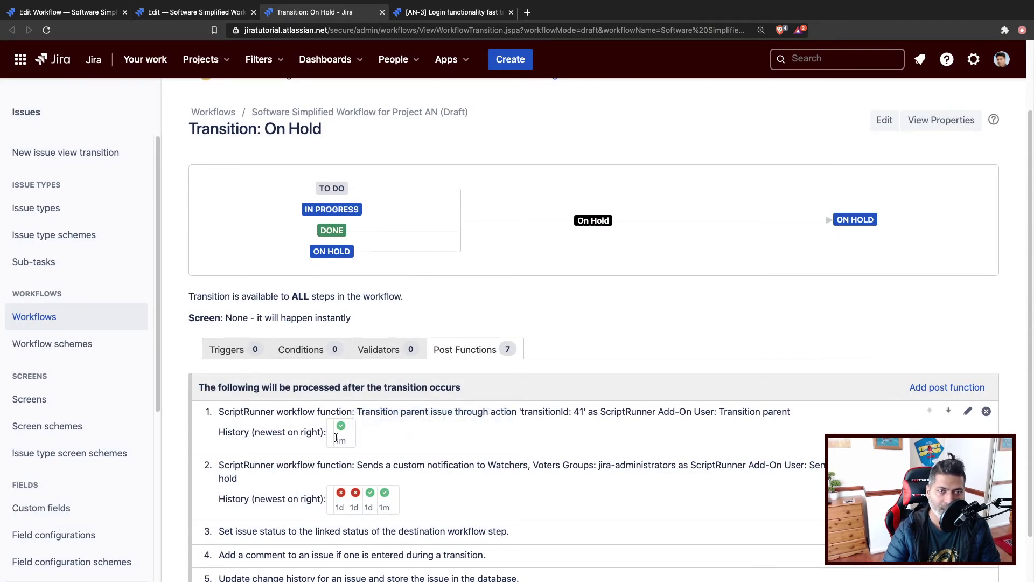
Return to issue AN-3, transition it to To Do and bring up its list of sub-tasks.
click(462, 13)
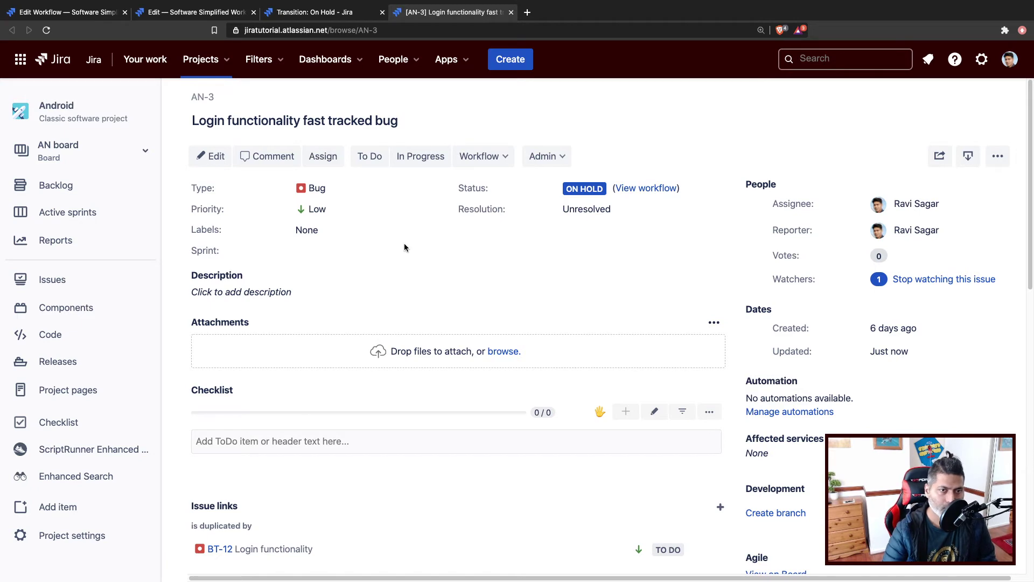
click(380, 161)
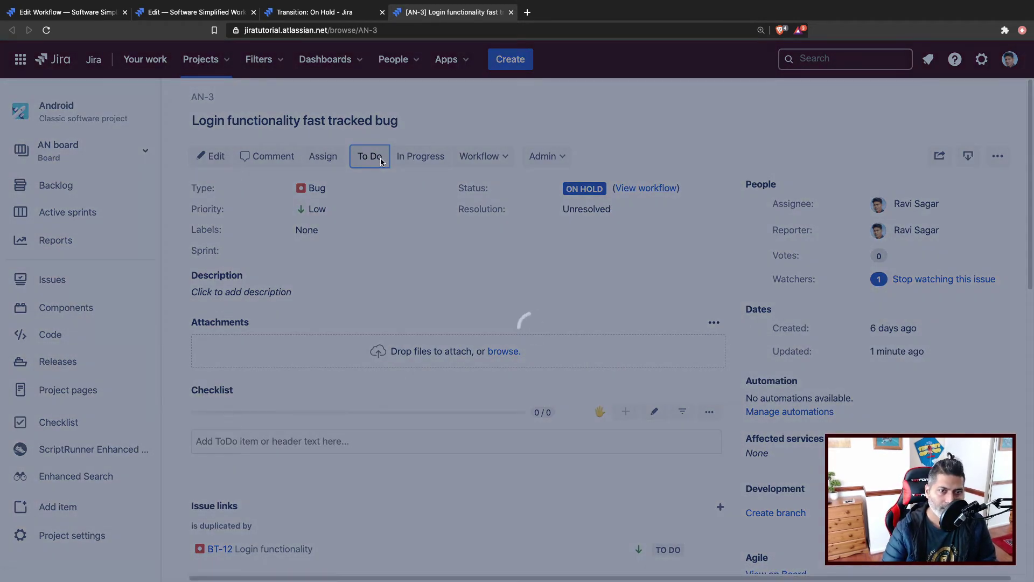
scroll(402, 243, down, 6)
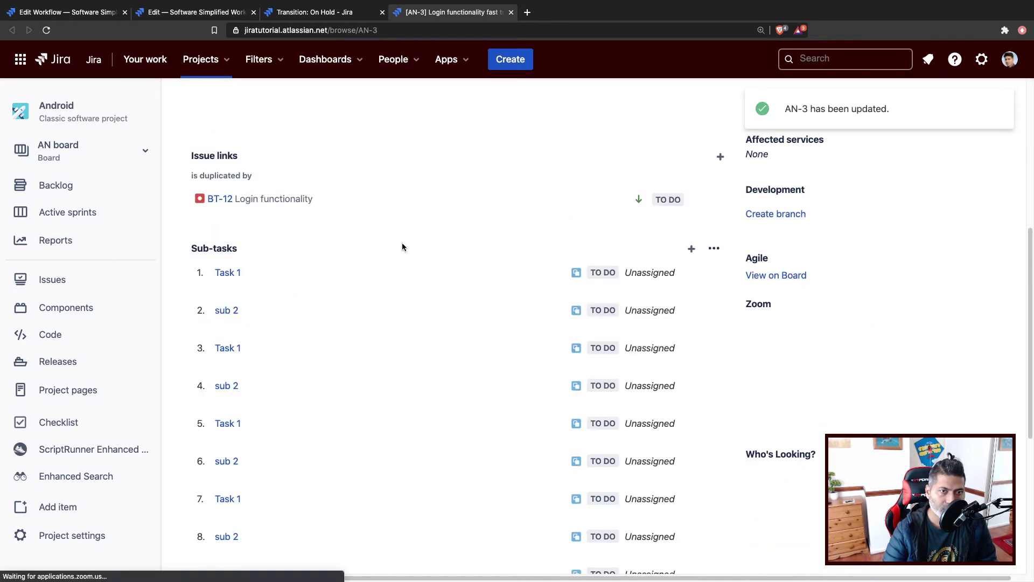
View the details of AN-3's first sub-task, Task 1, and return to the parent issue.
scroll(248, 272, down, 1)
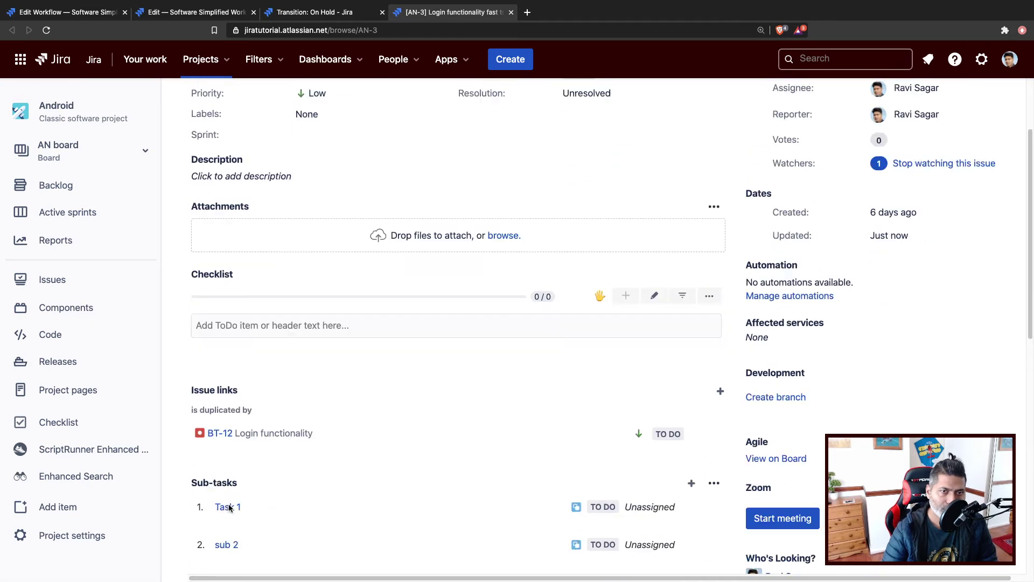
click(223, 508)
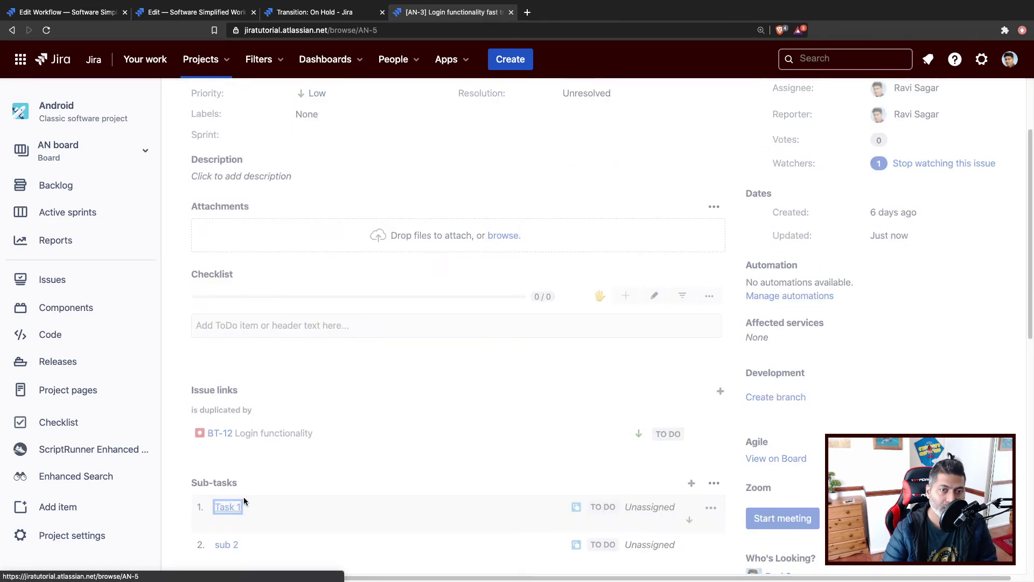
click(11, 30)
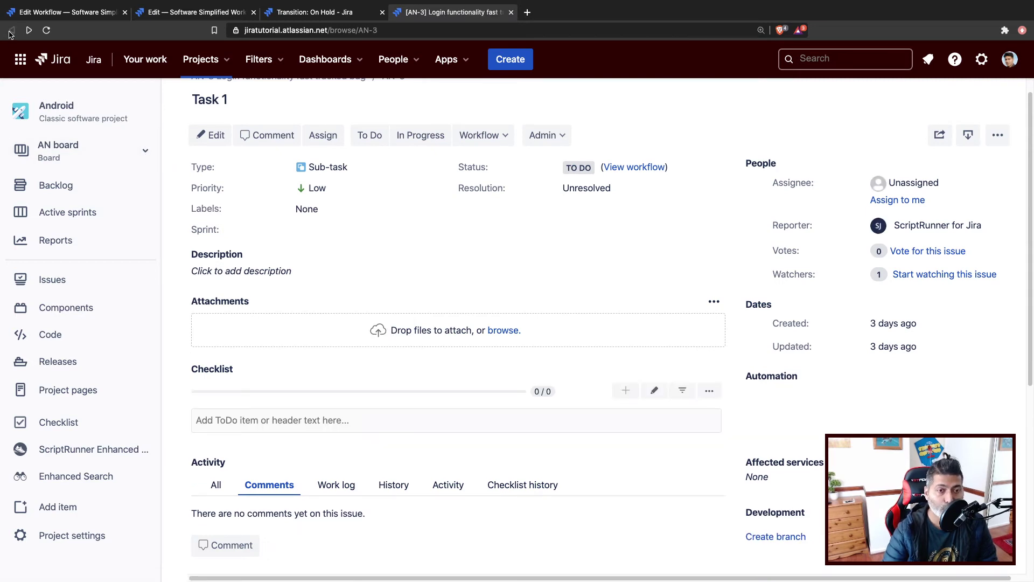
Transition the first sub-task of AN-3, Task 1, to On Hold directly from the parent's sub-task list.
scroll(395, 428, down, 3)
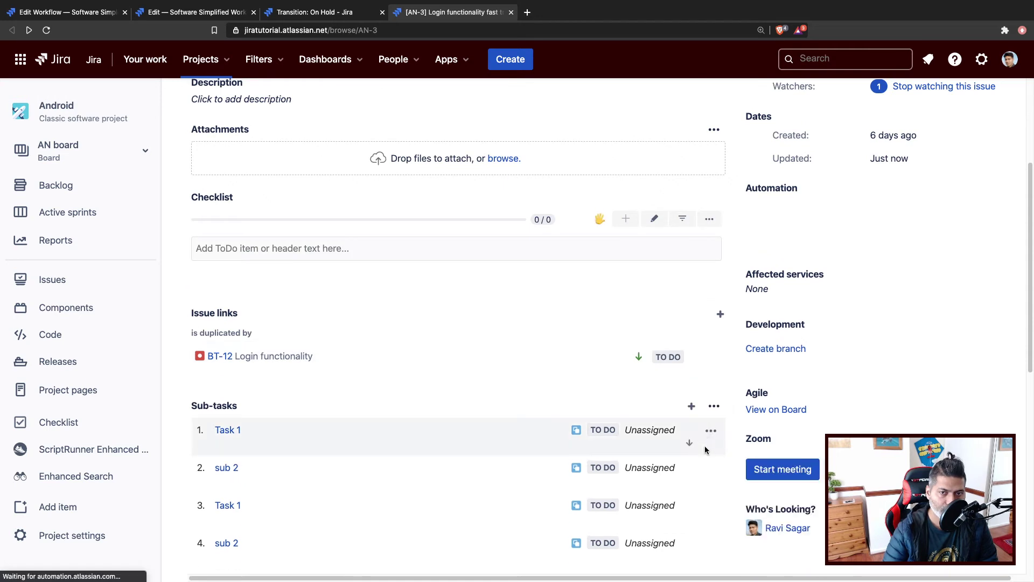
click(710, 432)
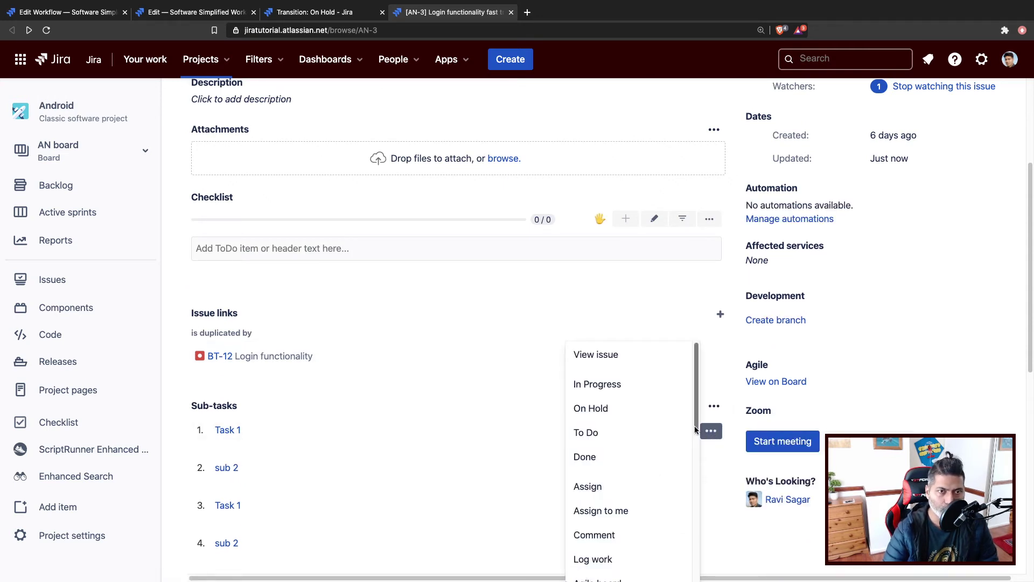
click(597, 414)
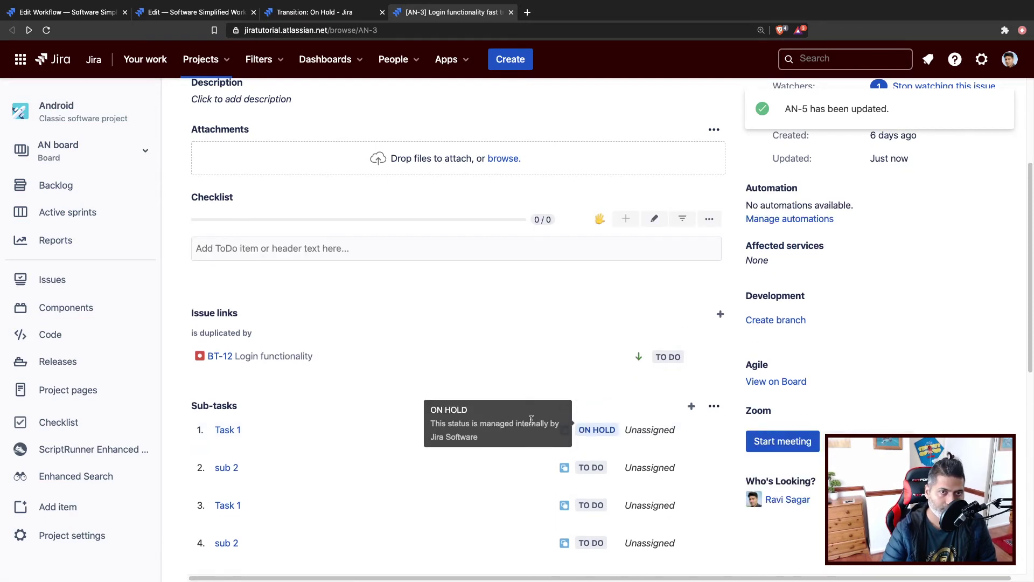
Reload the parent issue AN-3 until its current status can be checked.
scroll(481, 381, up, 4)
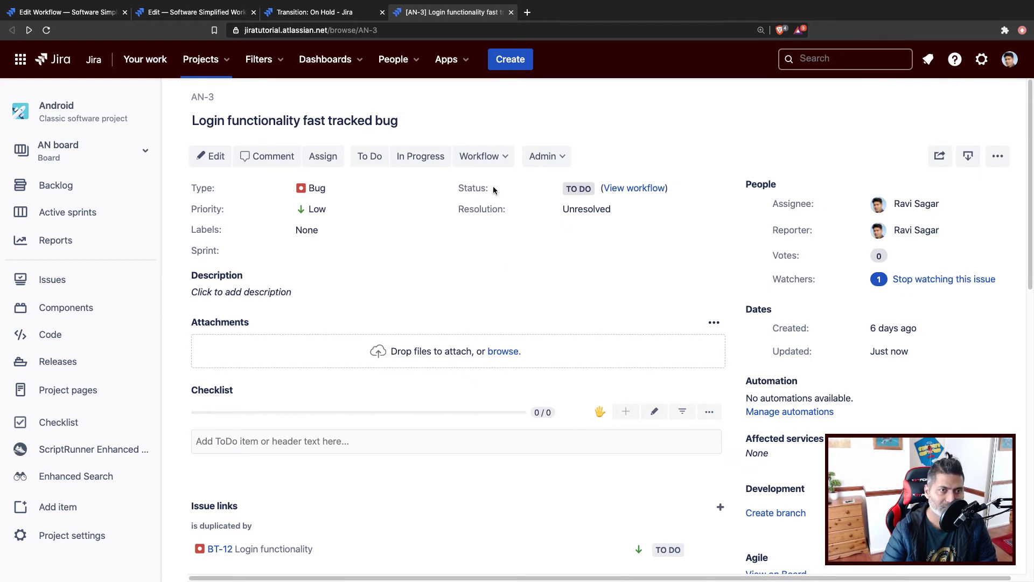
click(47, 31)
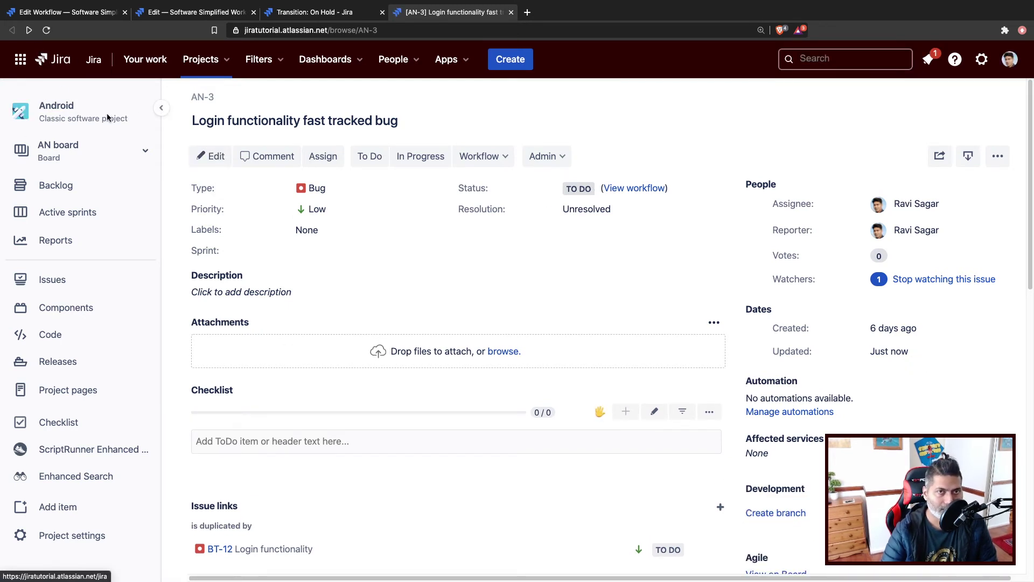
click(47, 31)
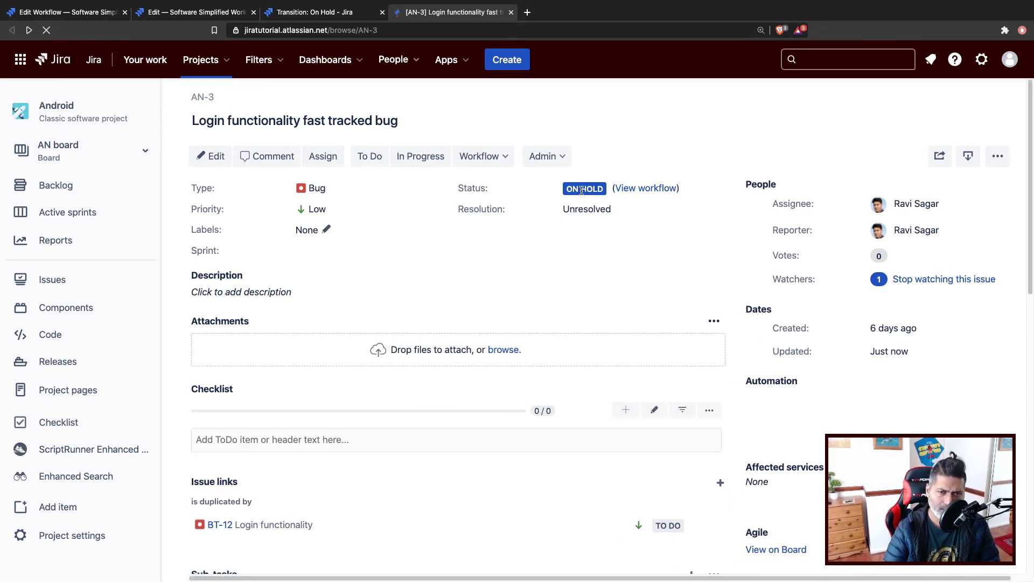
mouse_move(581, 190)
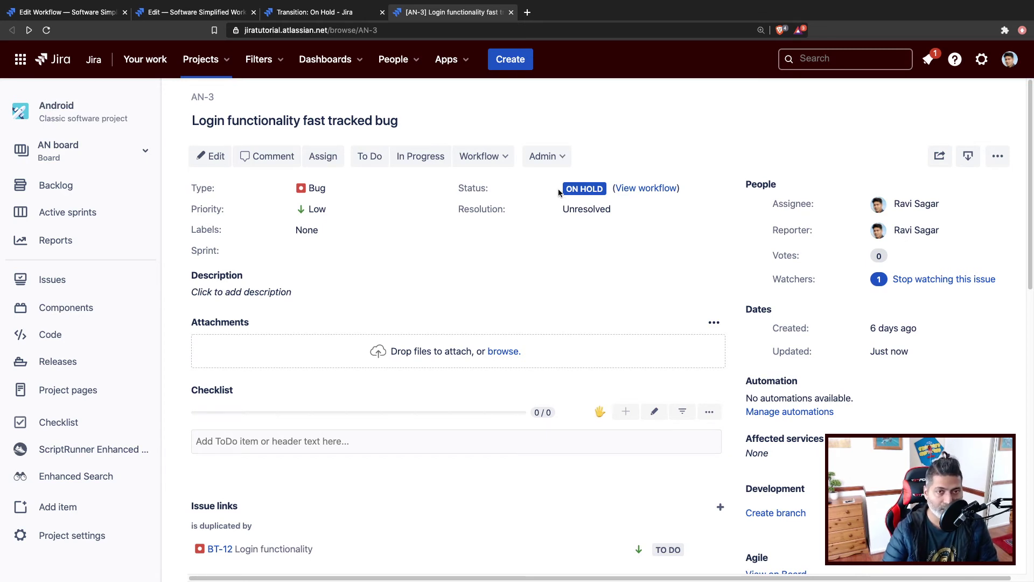
Refresh the On Hold transition's post functions and examine the logs of the two newest Transition parent executions.
click(329, 13)
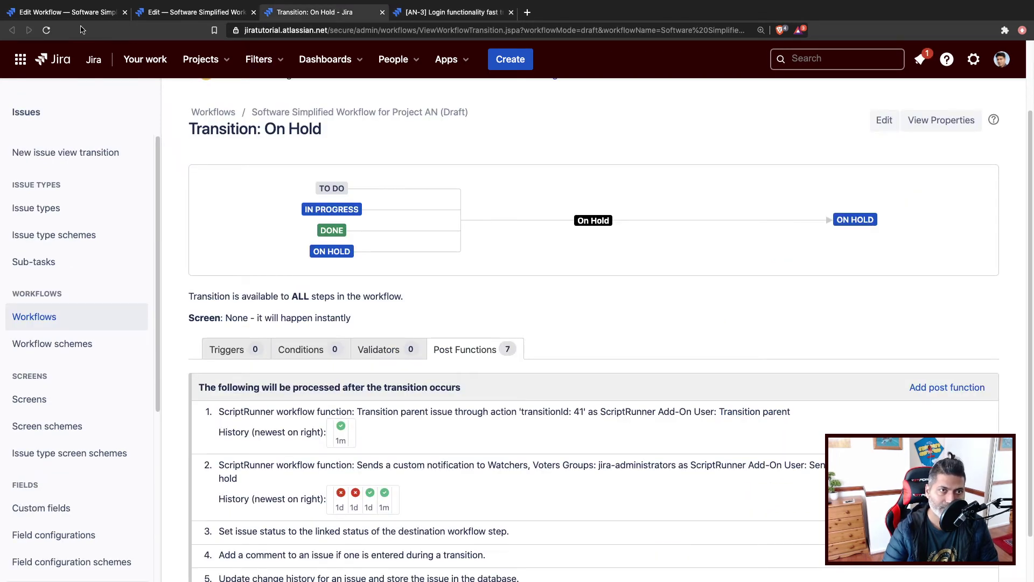
click(46, 30)
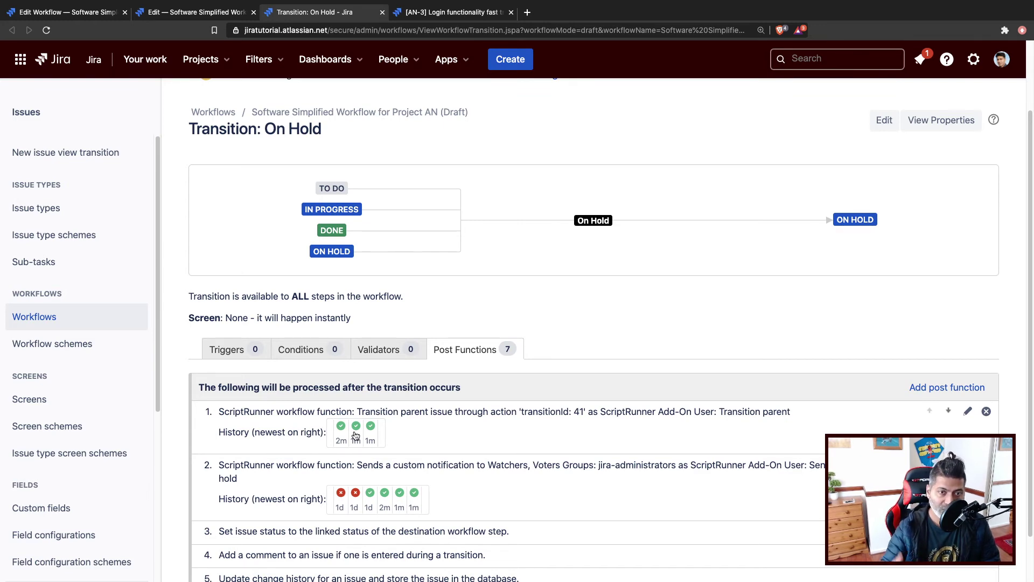
click(356, 435)
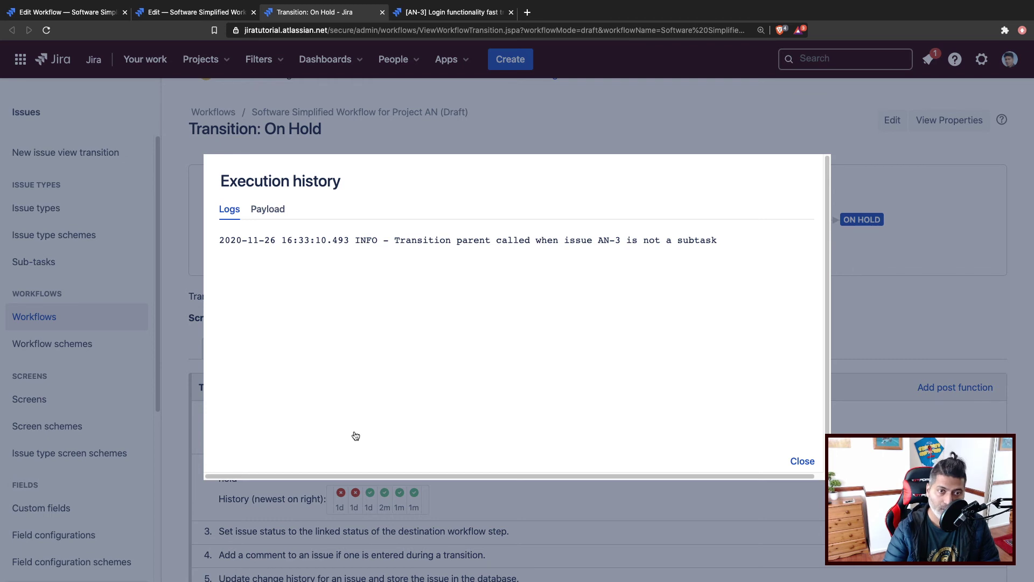
click(801, 461)
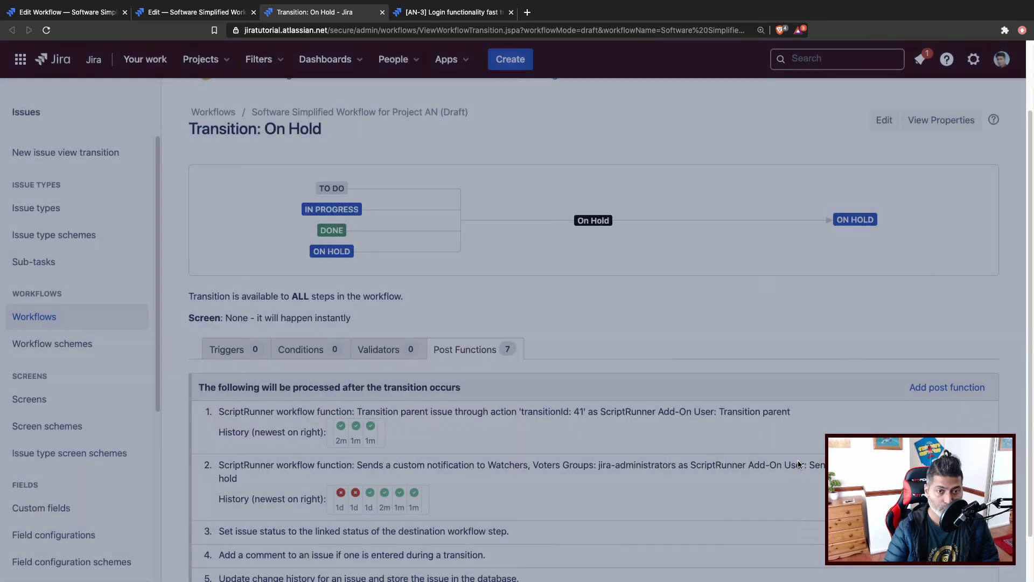
click(368, 434)
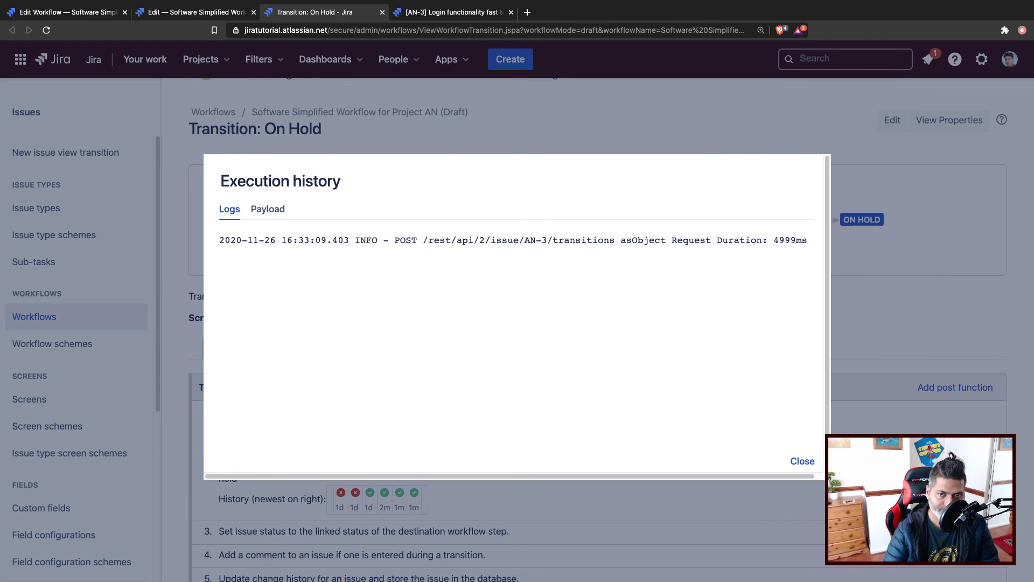
click(793, 460)
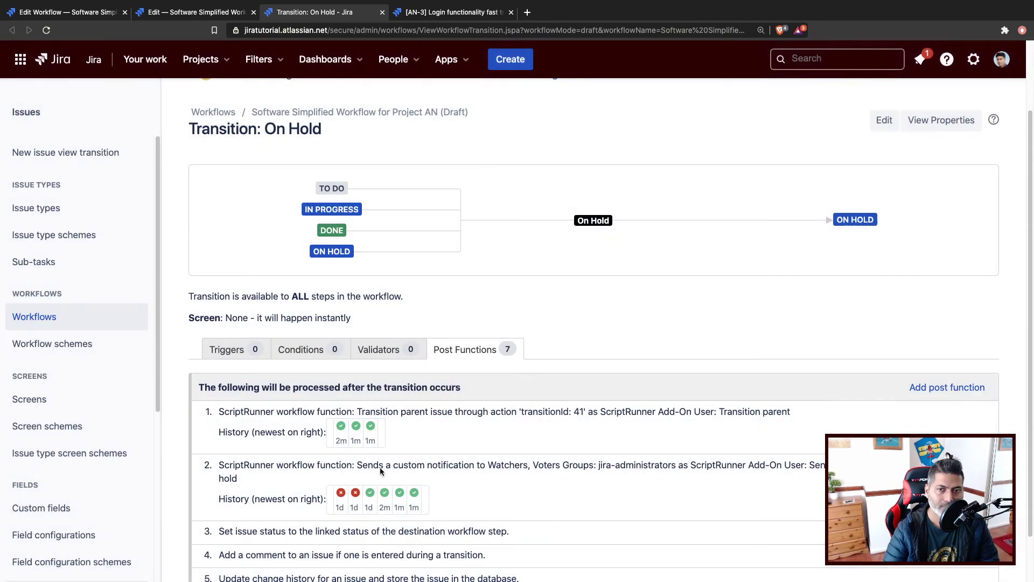